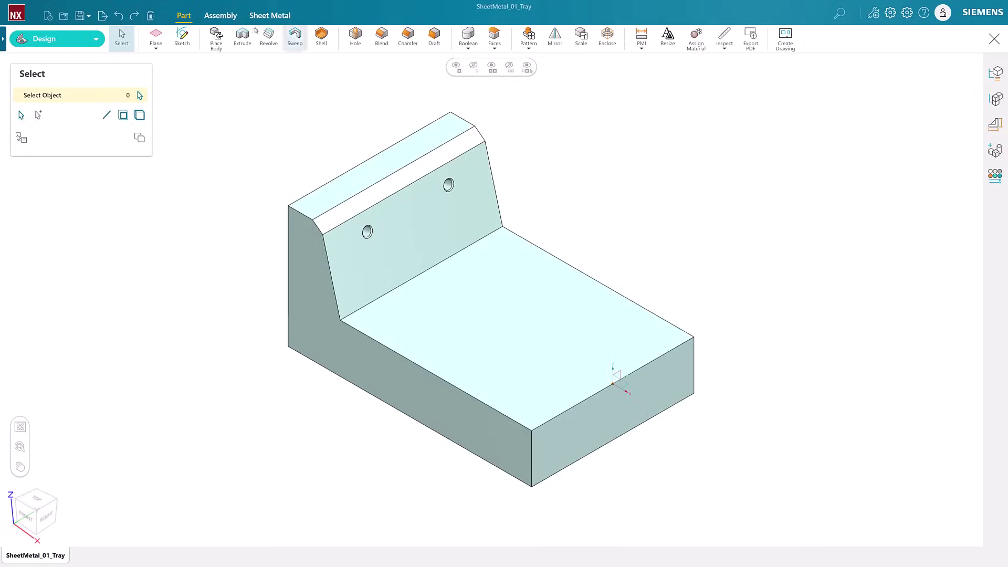
Sketch a two-corner rectangle on the floor face beside the back wall and finish the sketch
{"action": "left_click", "coordinate": [269, 16]}
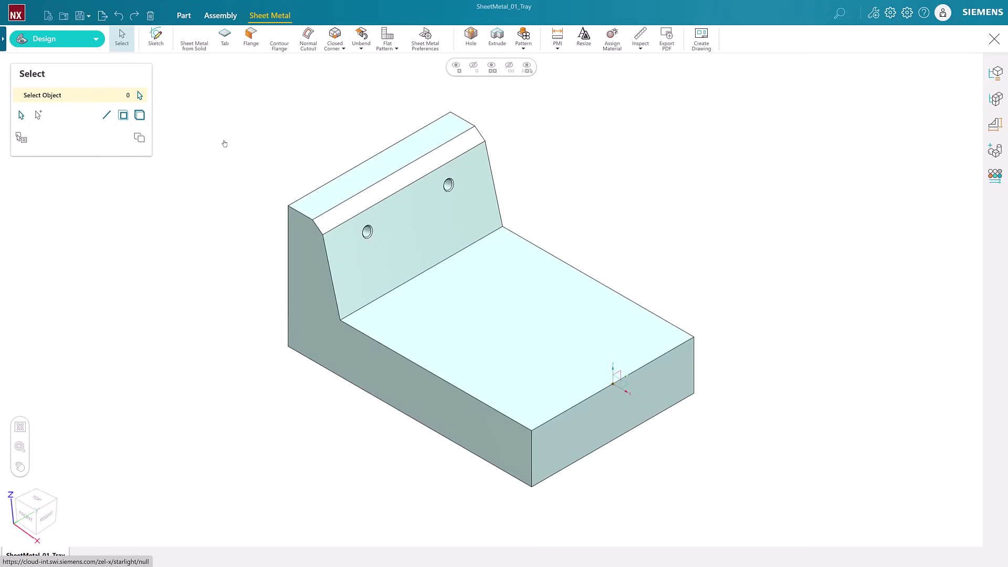
{"action": "left_click", "coordinate": [161, 44]}
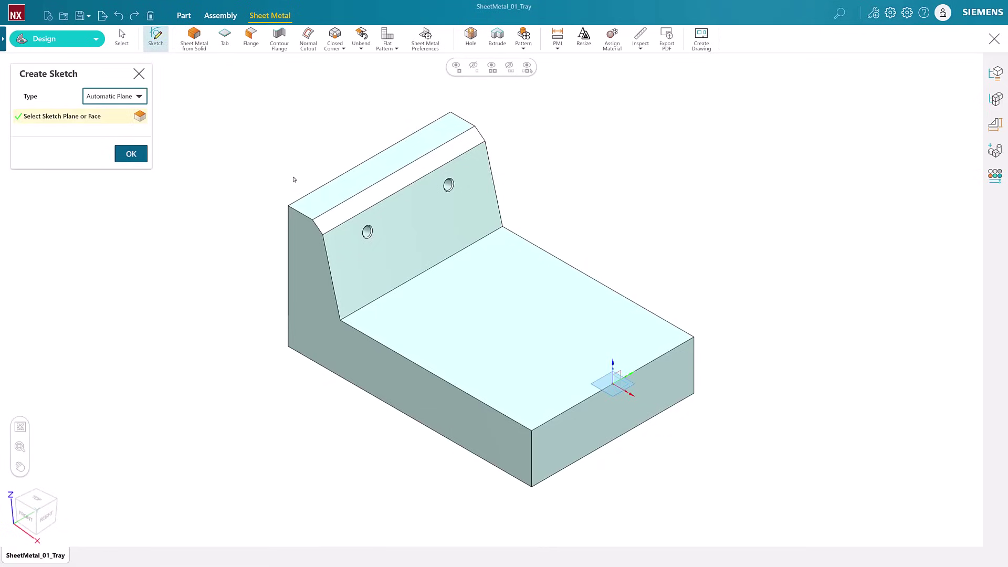
{"action": "left_click", "coordinate": [511, 337]}
{"action": "middle_click", "coordinate": [322, 301]}
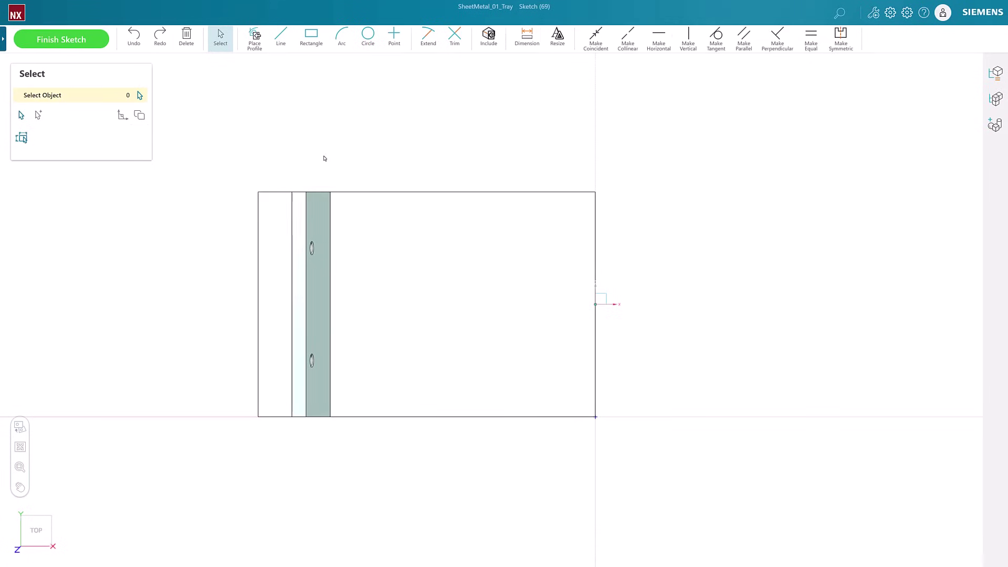
{"action": "left_click", "coordinate": [308, 39]}
{"action": "left_click", "coordinate": [139, 97]}
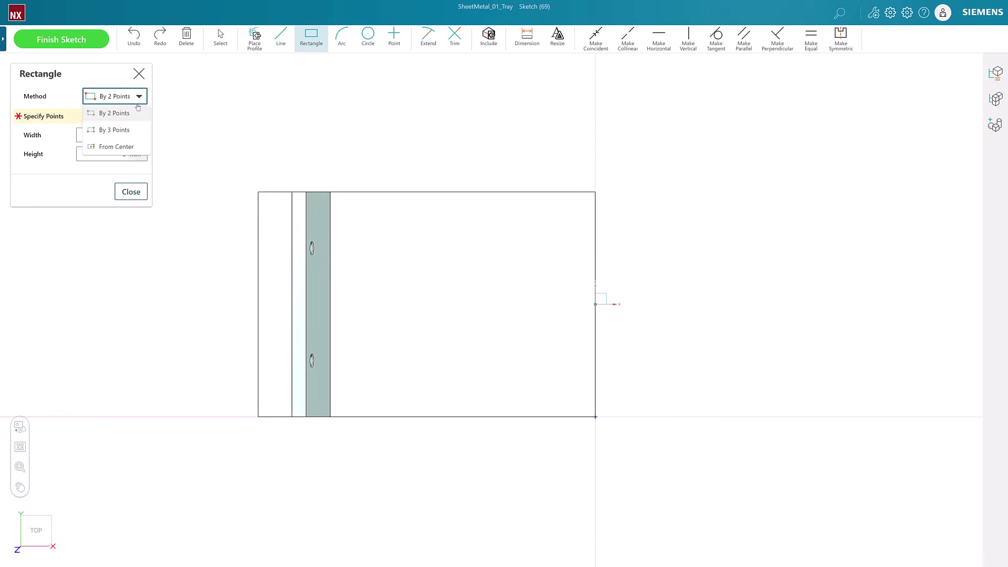
{"action": "left_click", "coordinate": [118, 114]}
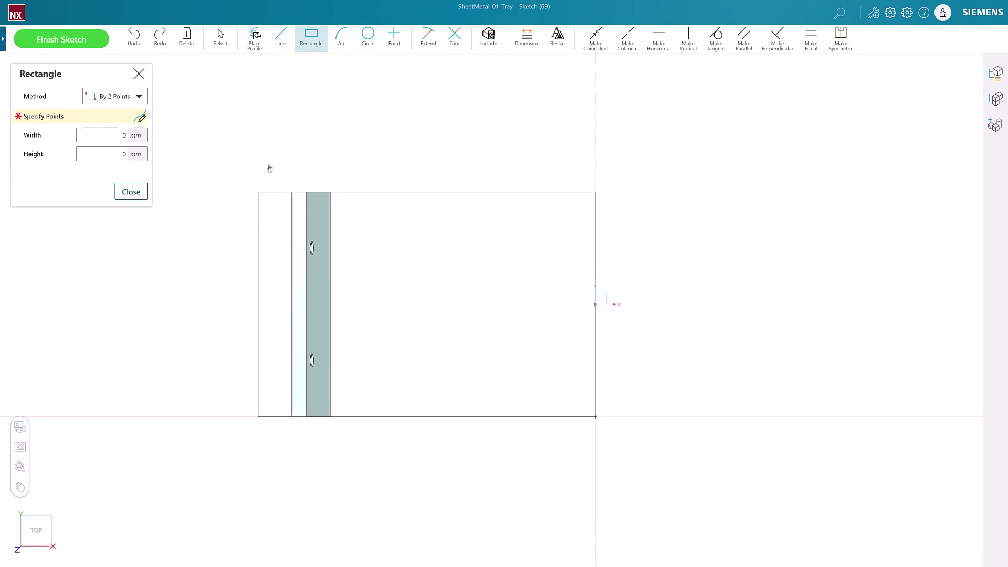
{"action": "left_click", "coordinate": [331, 193]}
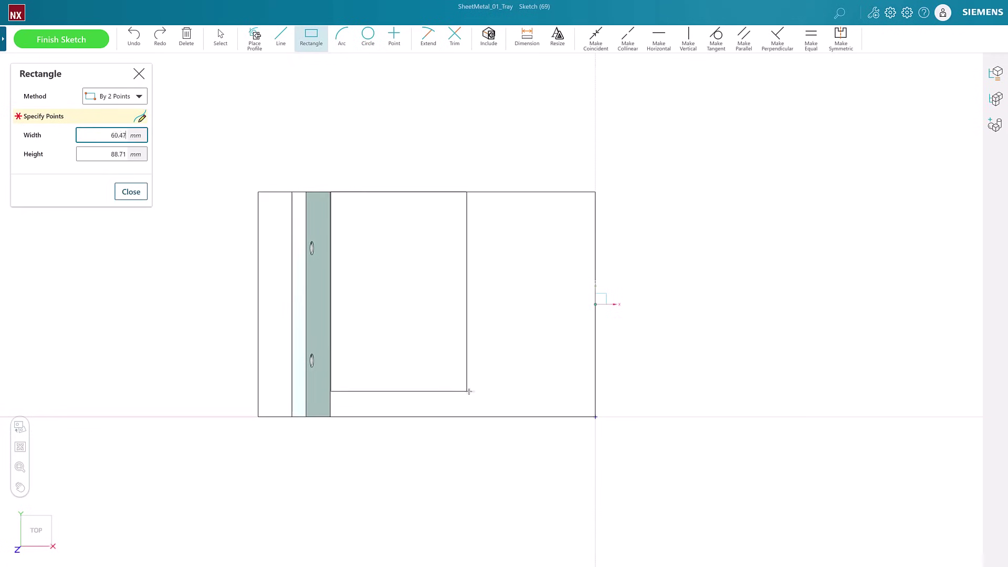
{"action": "left_click", "coordinate": [498, 416]}
{"action": "left_click", "coordinate": [131, 191]}
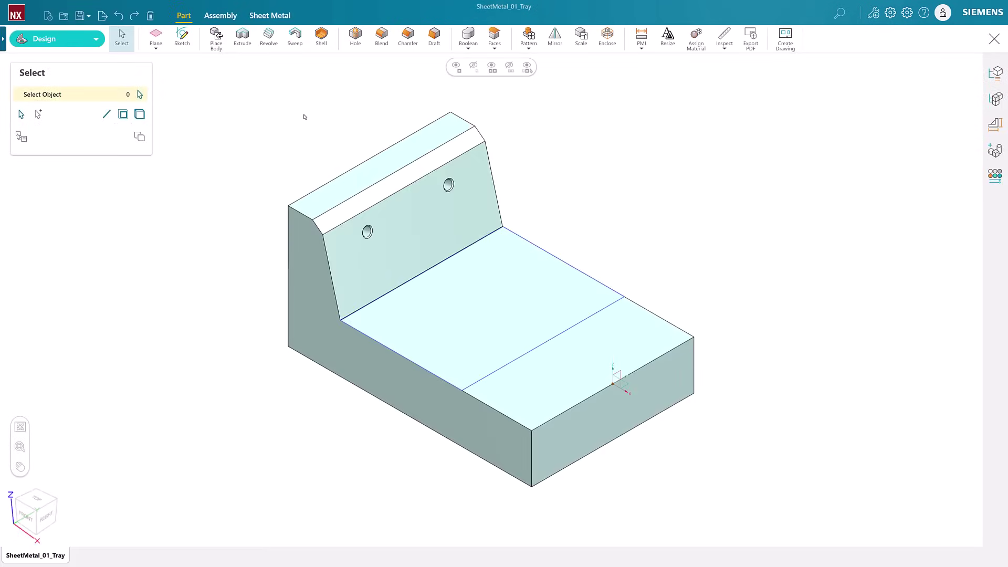
Create a 3 mm thick base tab from the sketched rectangle
{"action": "left_click", "coordinate": [270, 15]}
{"action": "left_click", "coordinate": [224, 38]}
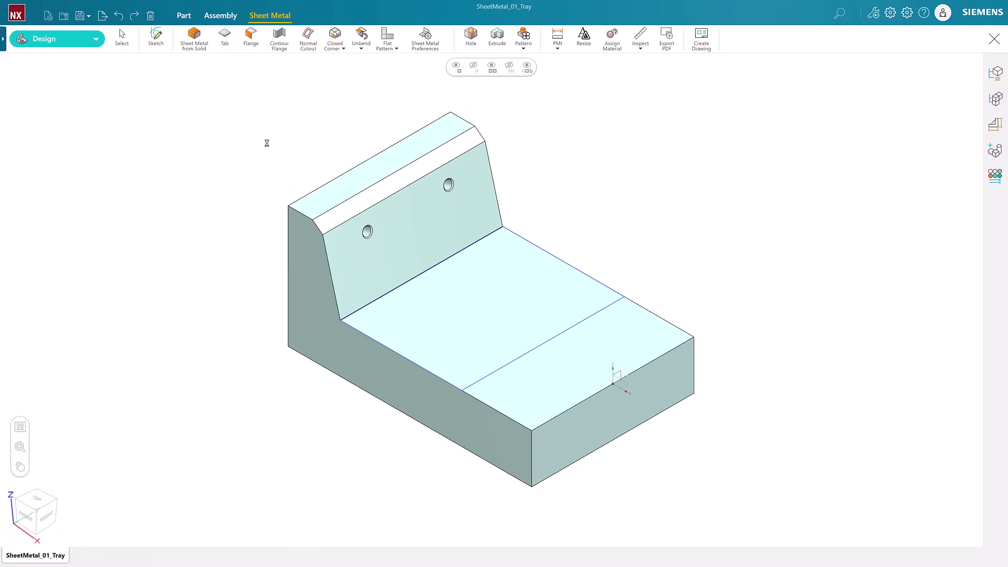
{"action": "left_click", "coordinate": [516, 311]}
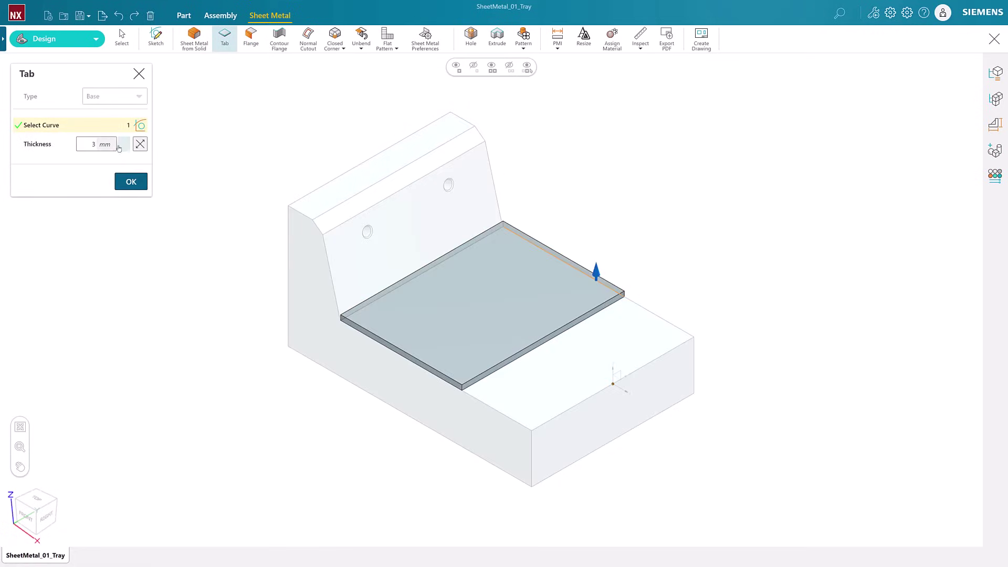
{"action": "left_click", "coordinate": [130, 182]}
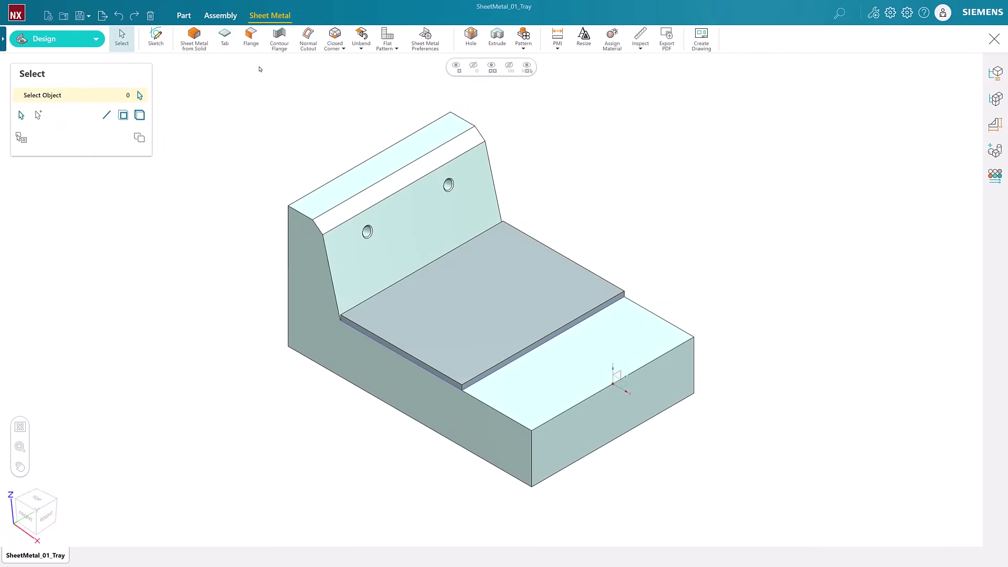
Set up a full-width 45 mm flange on the tab's rear edge, measured and inset inside
{"action": "left_click", "coordinate": [252, 41]}
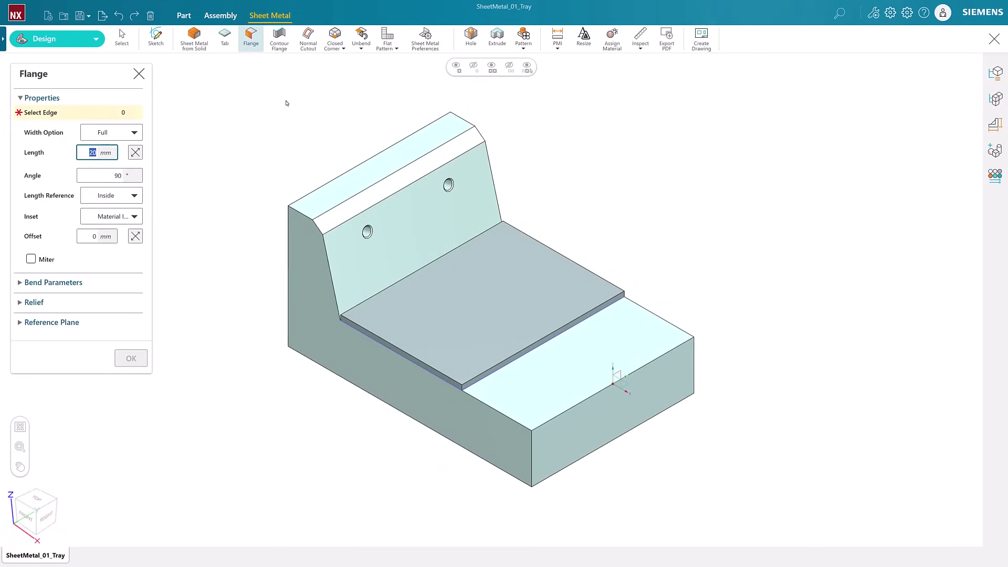
{"action": "left_click", "coordinate": [403, 281]}
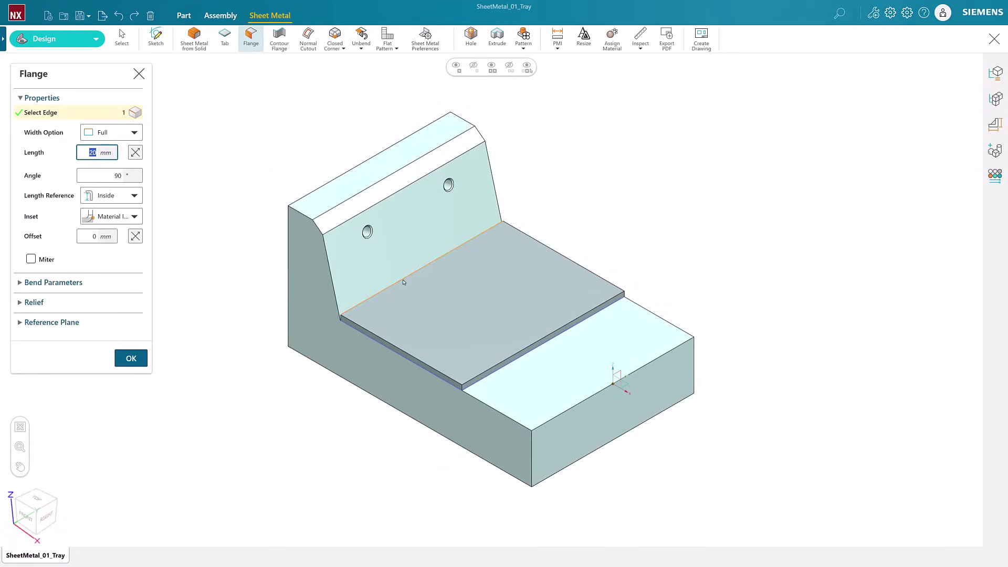
{"action": "left_click", "coordinate": [134, 133]}
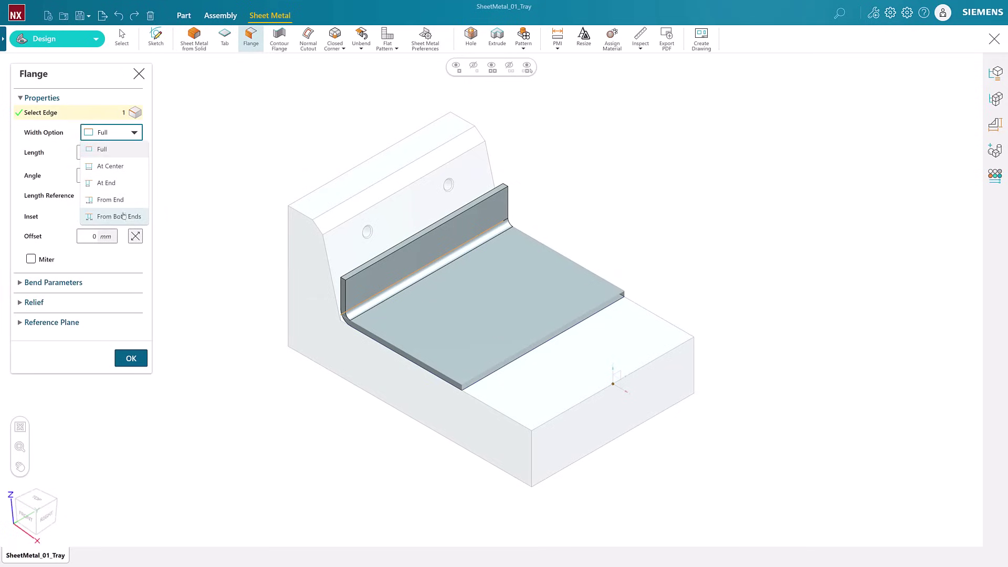
{"action": "left_click", "coordinate": [136, 132]}
{"action": "double_click", "coordinate": [90, 152]}
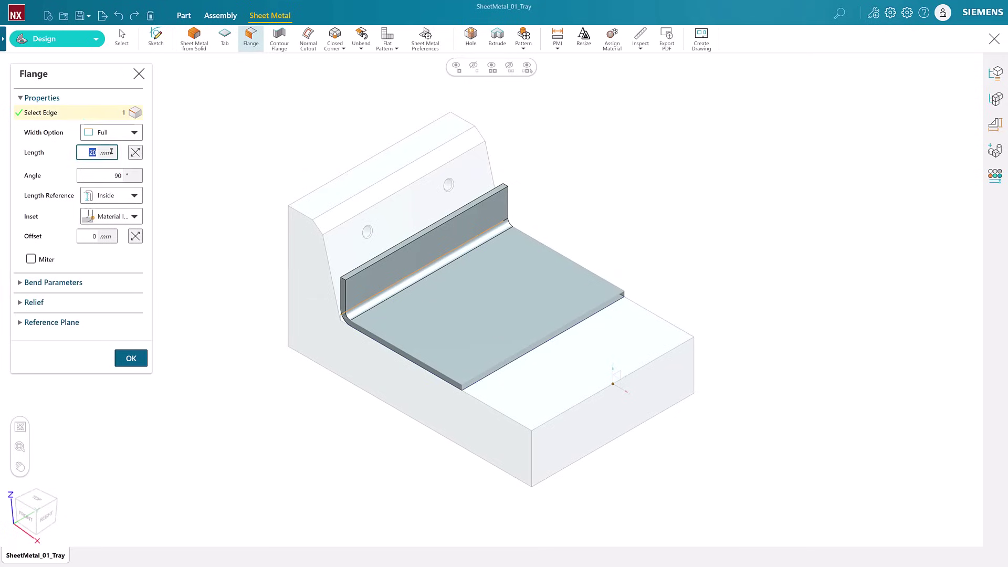
{"action": "type", "text": "45"}
{"action": "left_click", "coordinate": [134, 196]}
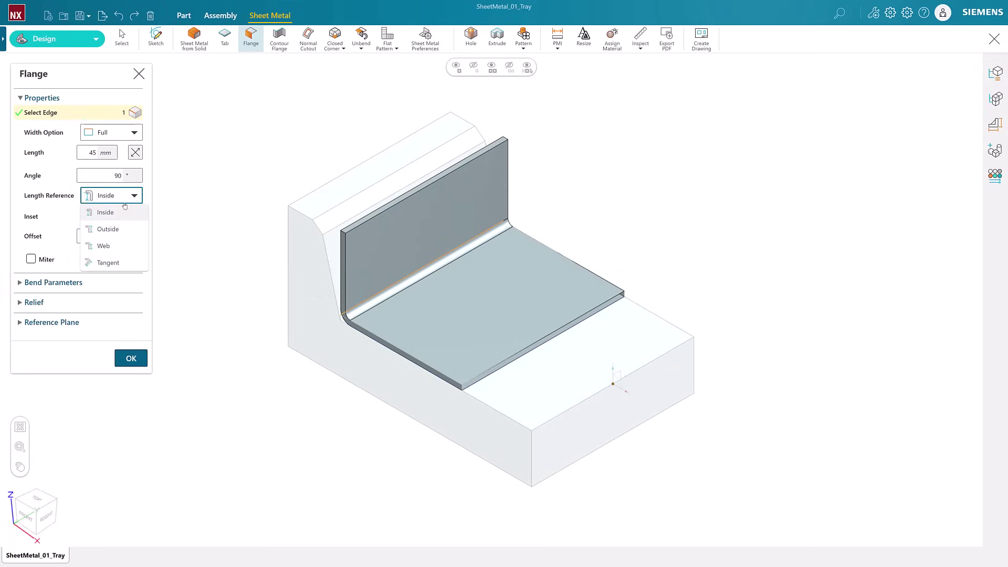
{"action": "left_click", "coordinate": [137, 213]}
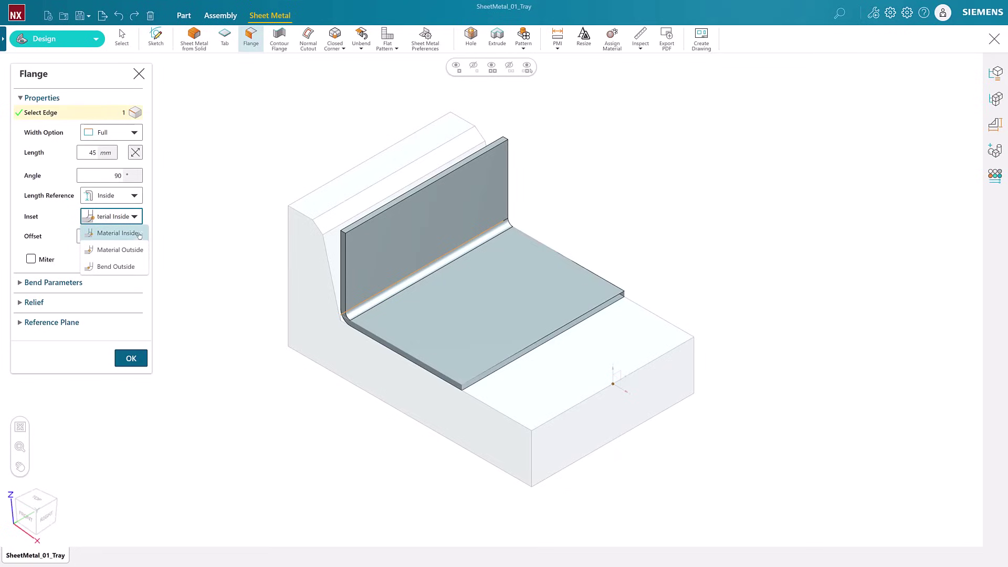
{"action": "left_click", "coordinate": [118, 233]}
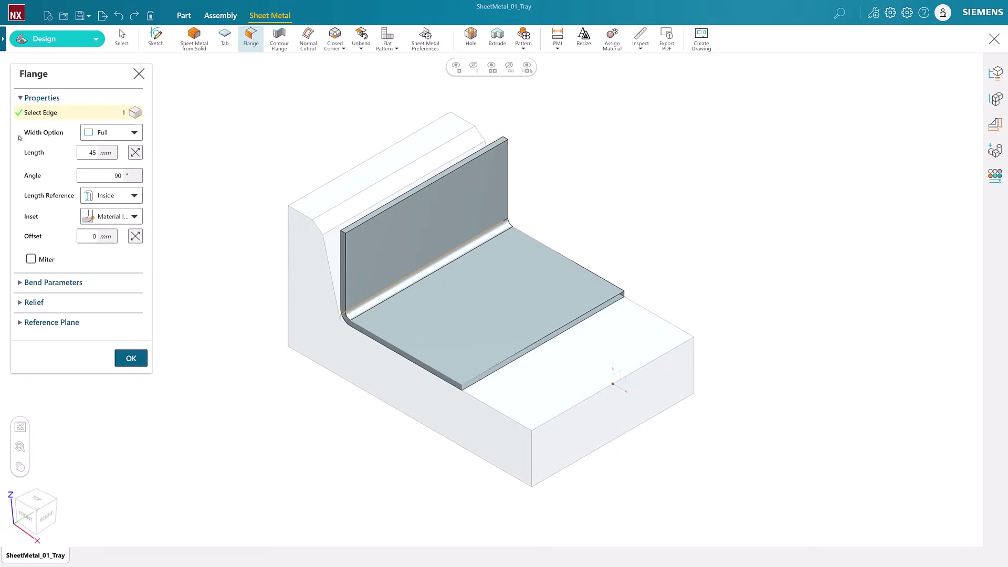
Give the flange square bend relief, match it to the sloped back-wall face, and create it
{"action": "left_click", "coordinate": [21, 97]}
{"action": "left_click", "coordinate": [22, 118]}
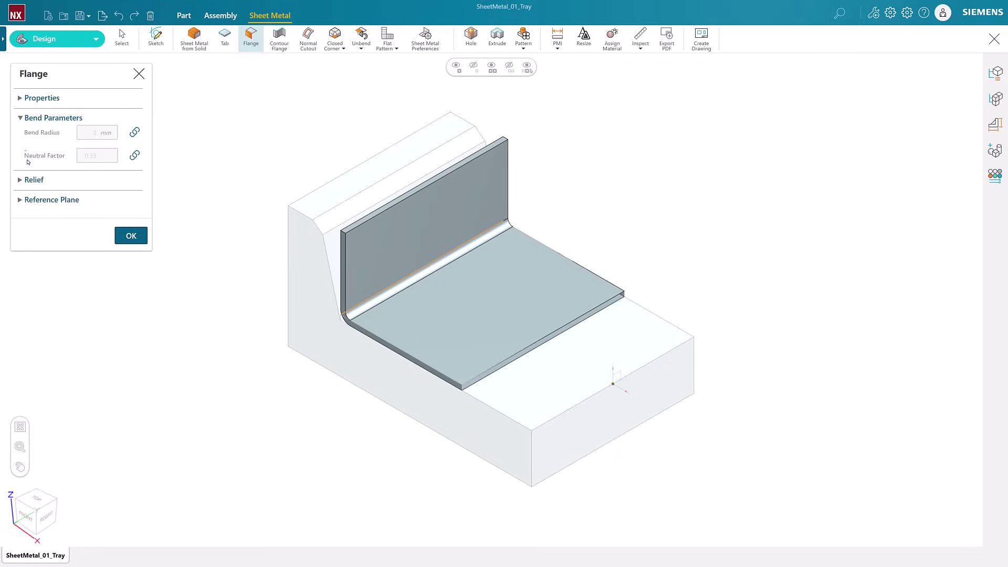
{"action": "left_click", "coordinate": [22, 117]}
{"action": "left_click", "coordinate": [24, 137]}
{"action": "left_click", "coordinate": [89, 153]}
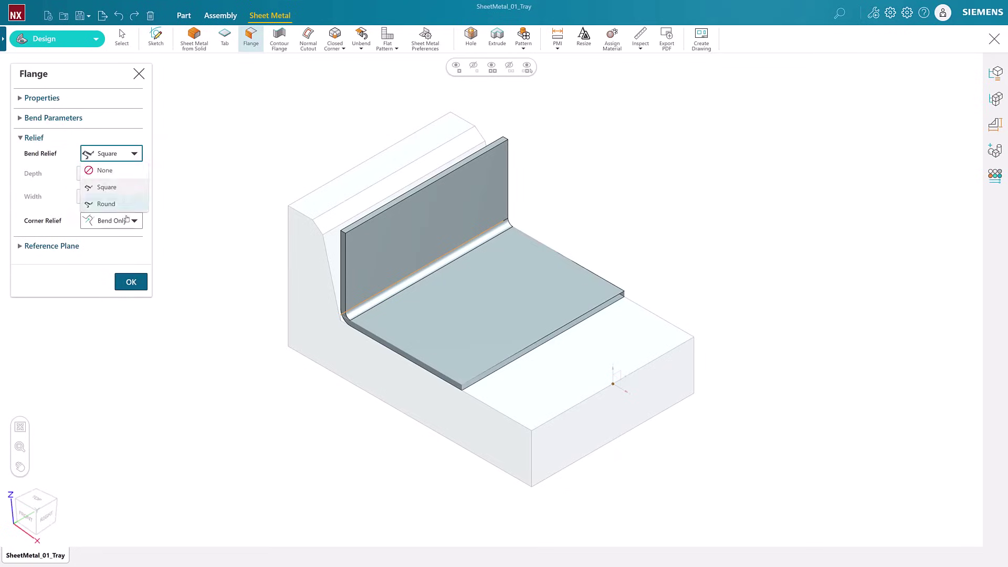
{"action": "left_click", "coordinate": [132, 155]}
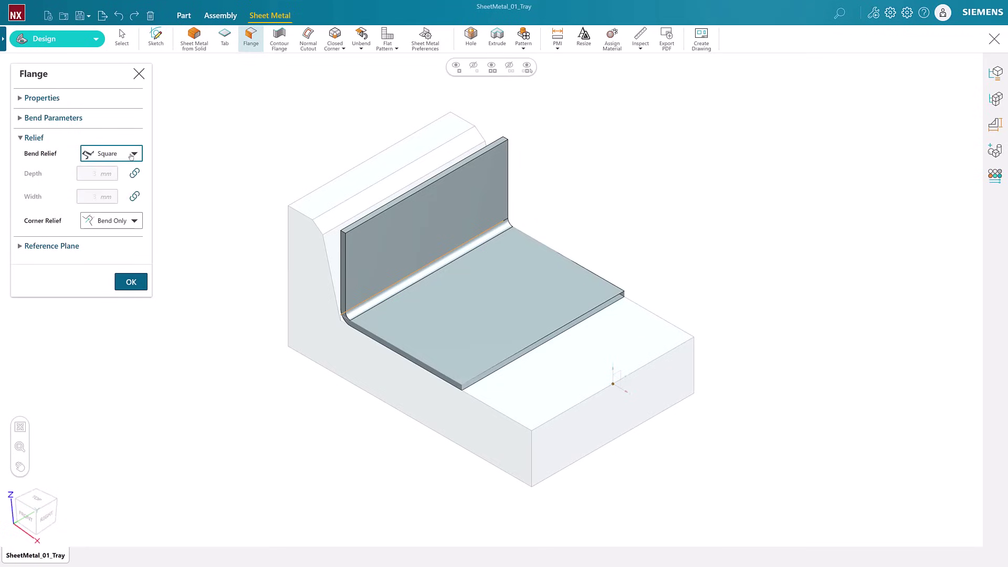
{"action": "left_click", "coordinate": [23, 248]}
{"action": "left_click", "coordinate": [101, 264]}
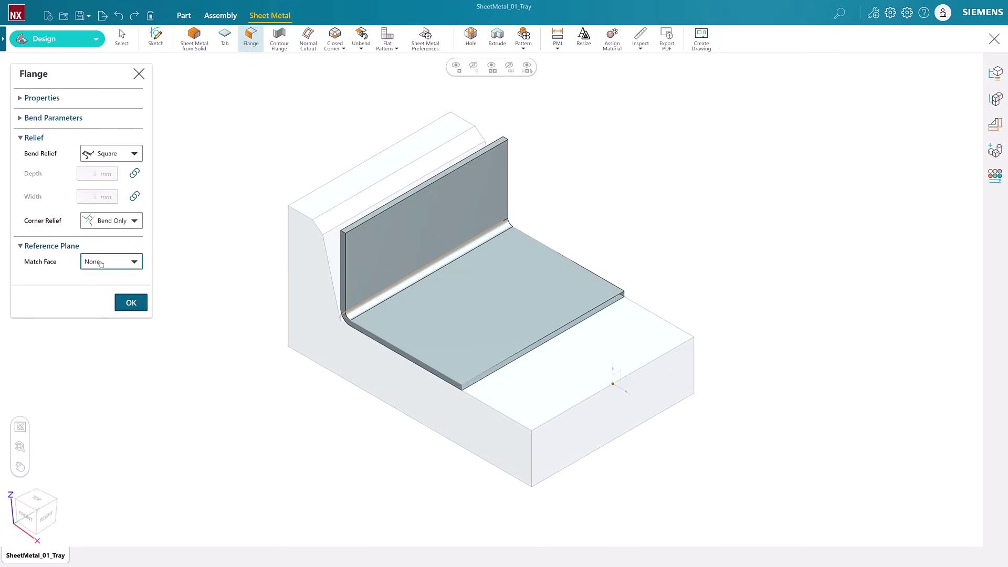
{"action": "left_click", "coordinate": [103, 294]}
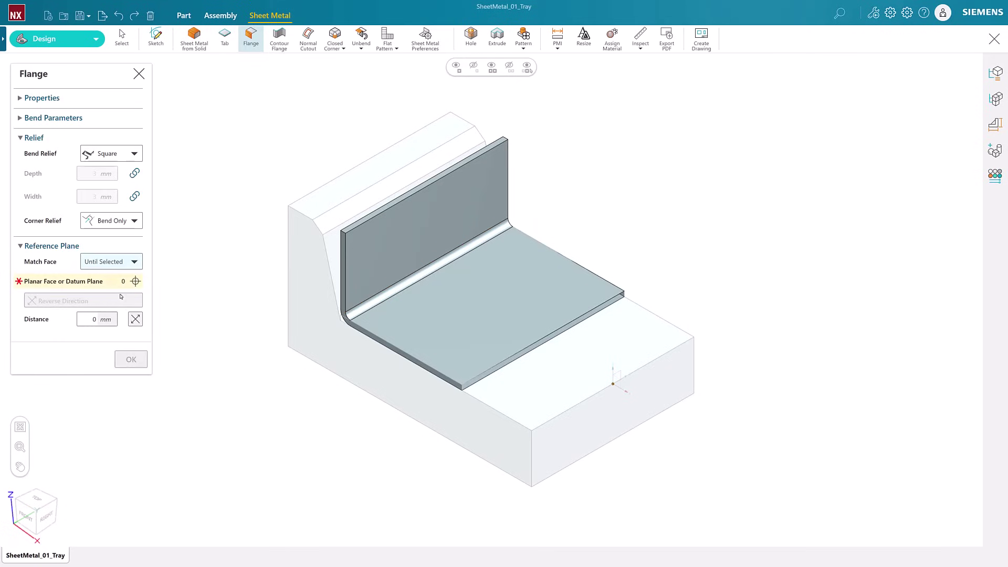
{"action": "left_click", "coordinate": [327, 258]}
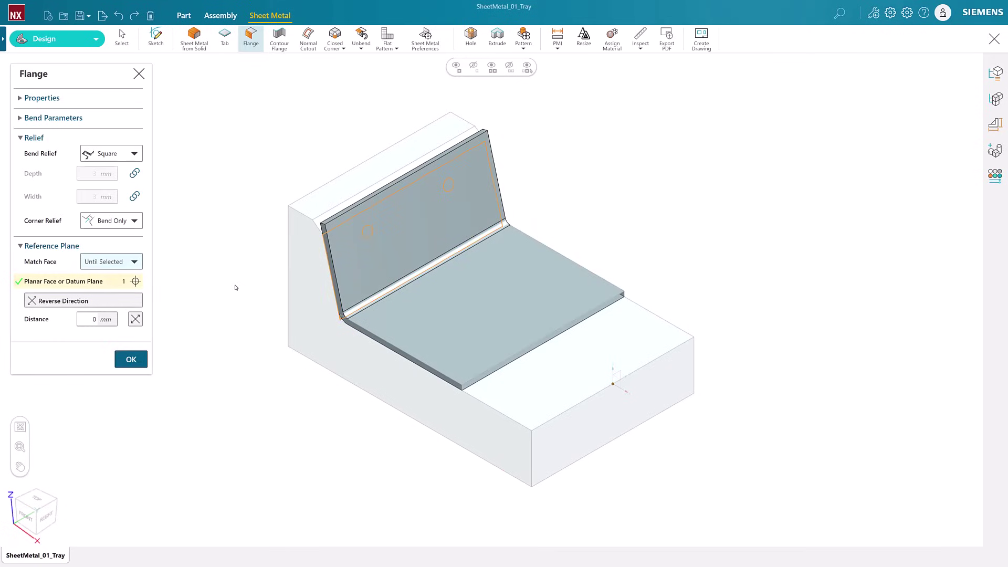
{"action": "left_click", "coordinate": [138, 358]}
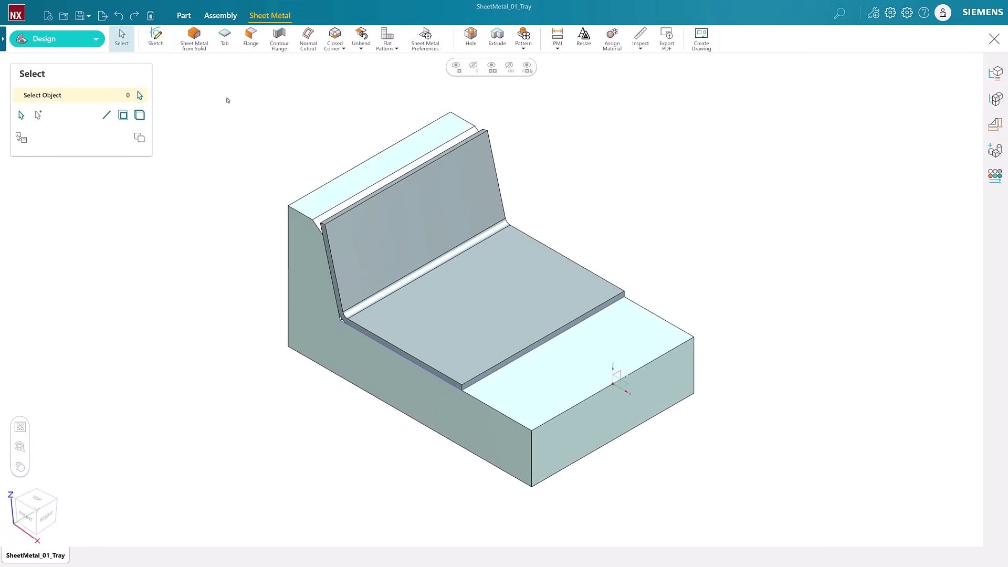
Flange the back wall's top edge up to the block's top face, material outside
{"action": "left_click", "coordinate": [251, 37]}
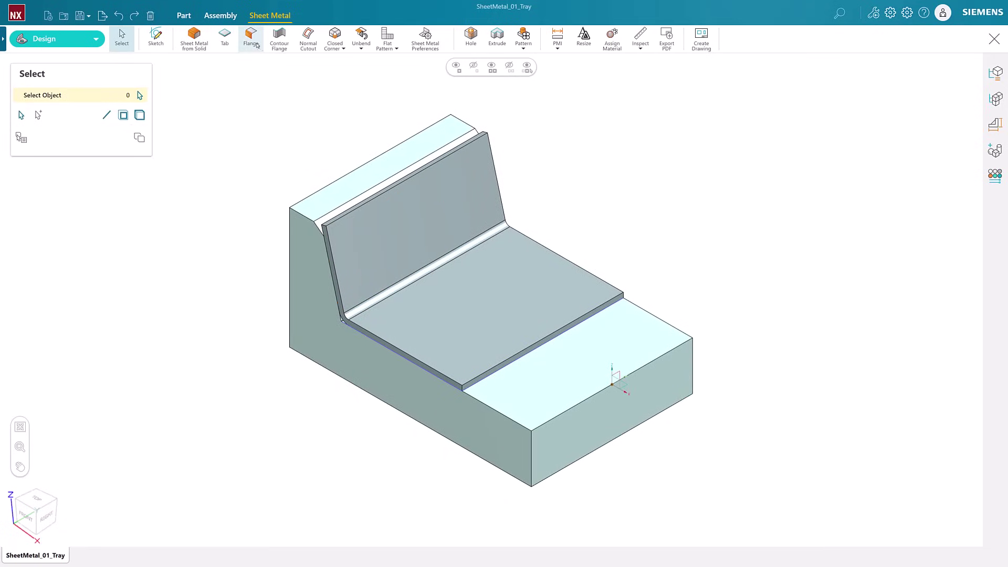
{"action": "left_click", "coordinate": [388, 190]}
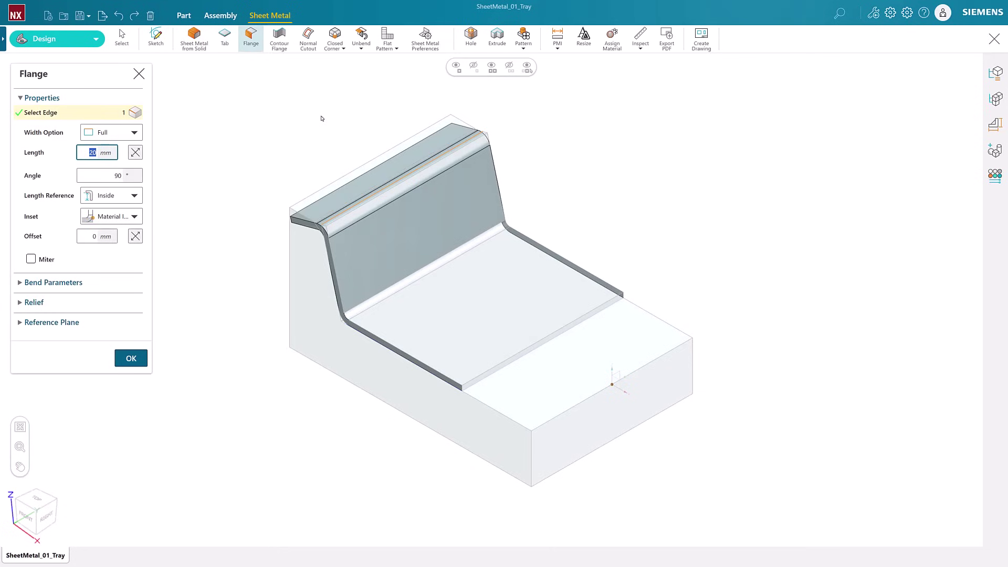
{"action": "left_click", "coordinate": [51, 322]}
{"action": "left_click", "coordinate": [113, 339]}
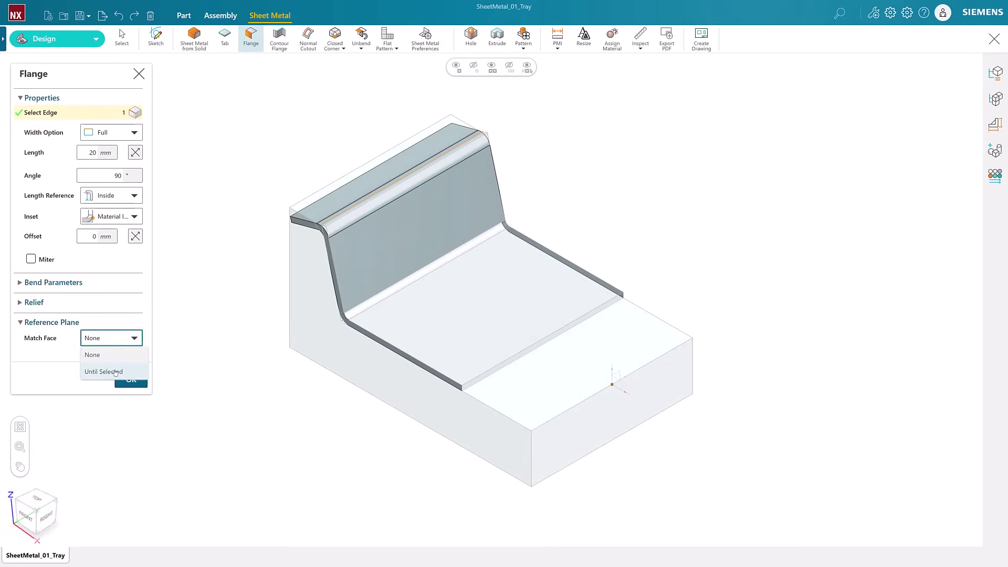
{"action": "left_click", "coordinate": [115, 372]}
{"action": "left_click", "coordinate": [382, 166]}
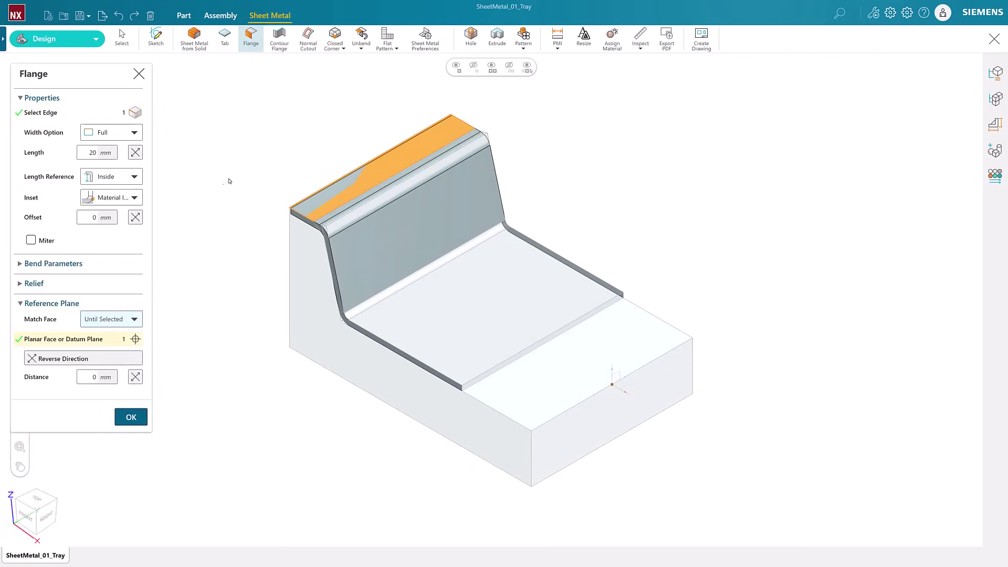
{"action": "left_click", "coordinate": [28, 519]}
{"action": "scroll", "coordinate": [718, 243], "scroll_direction": "down", "scroll_amount": 2}
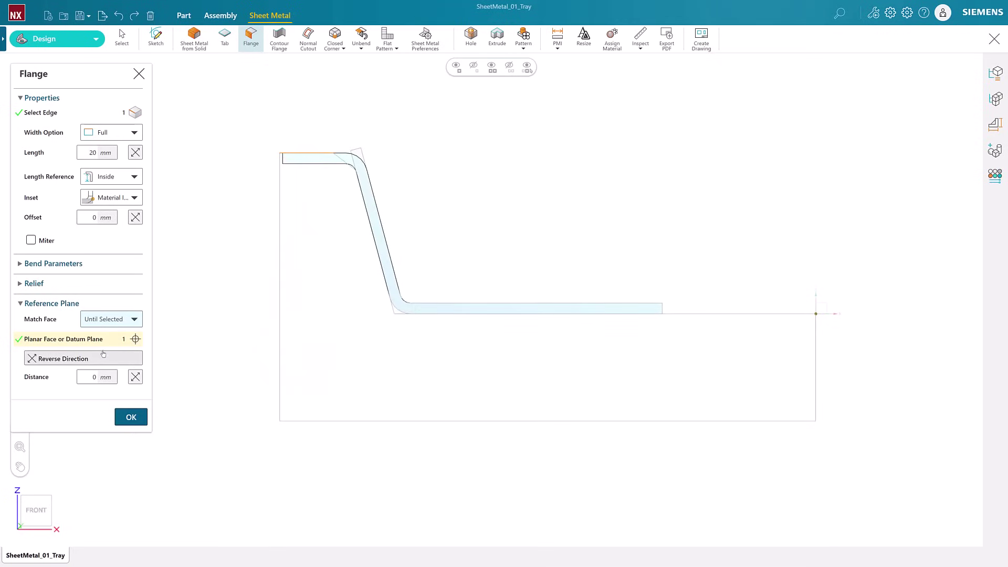
{"action": "left_click", "coordinate": [114, 197]}
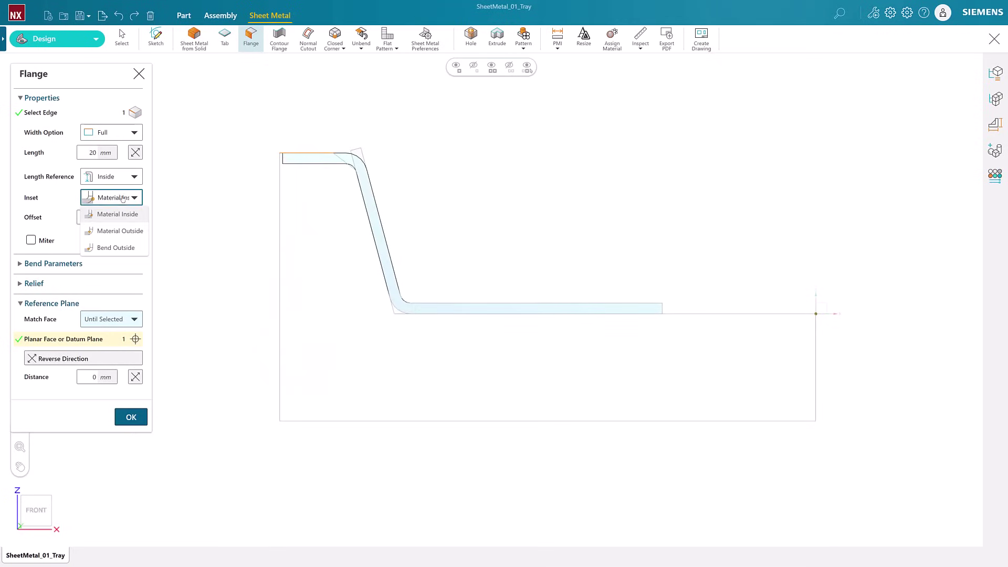
{"action": "left_click", "coordinate": [120, 228]}
{"action": "key", "text": "Return"}
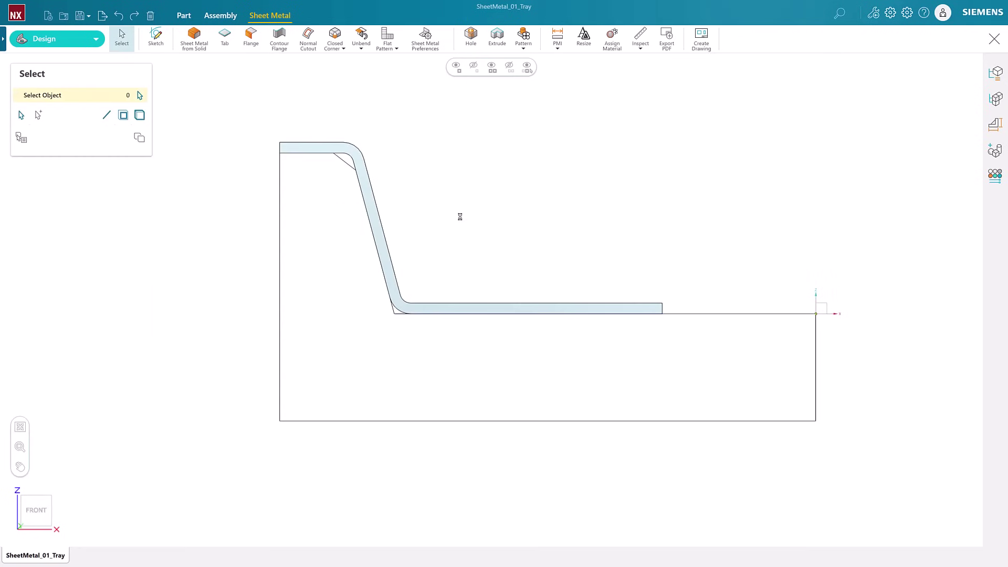
{"action": "middle_click_drag", "start_coordinate": [425, 203], "coordinate": [429, 216]}
Move the tray bottom's front edge forward to the block's front edge
{"action": "key", "text": "End"}
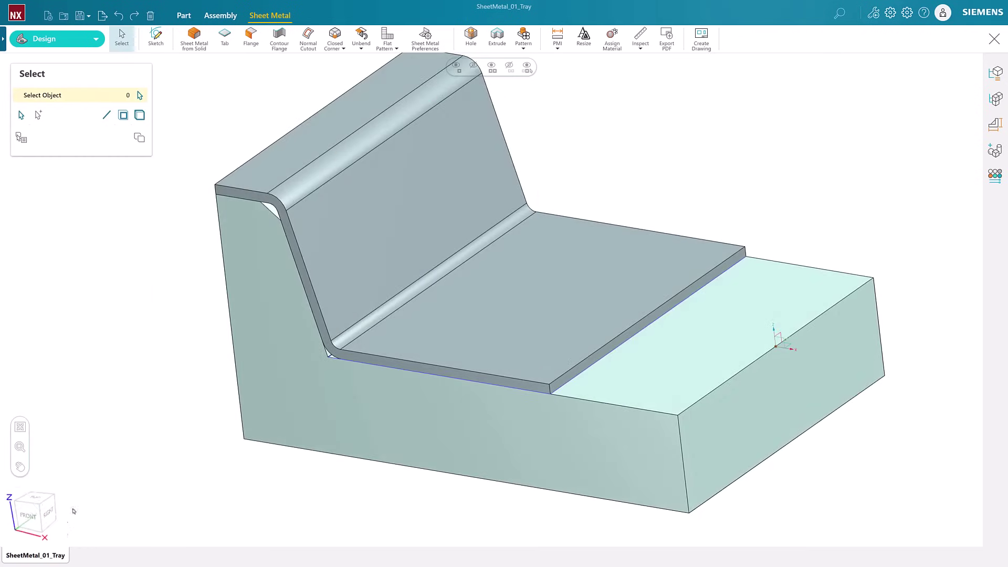
{"action": "key", "text": "ctrl+f"}
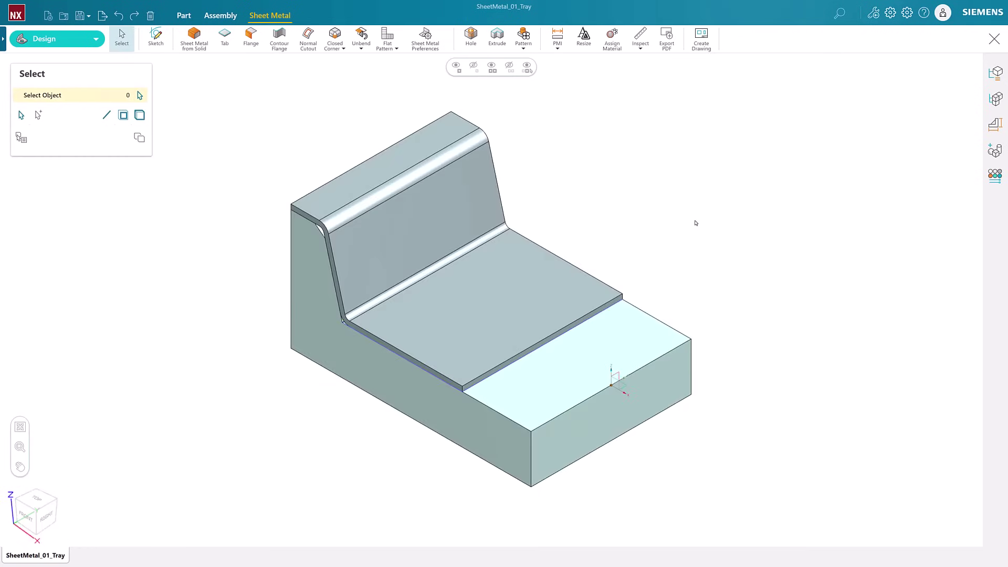
{"action": "left_click", "coordinate": [541, 347]}
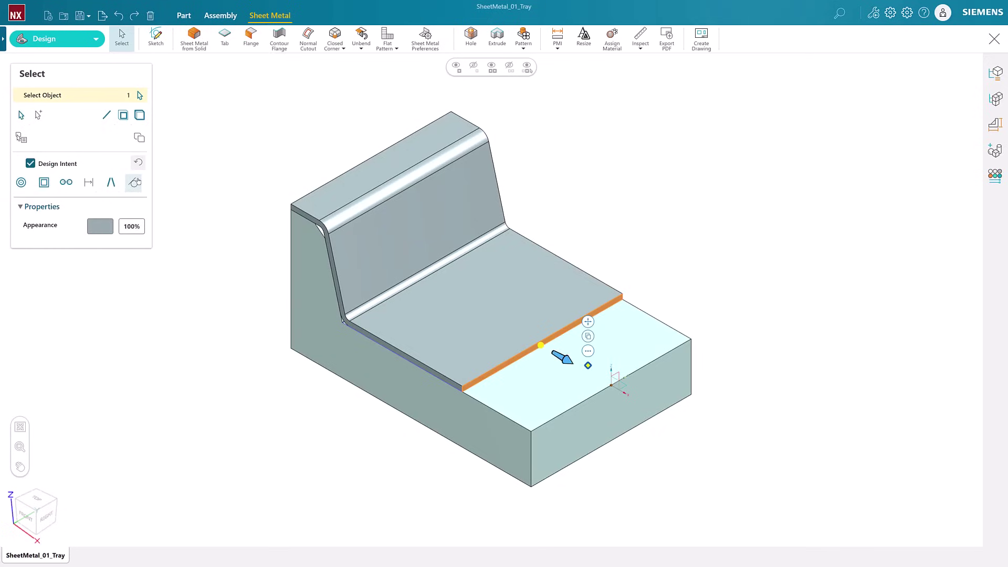
{"action": "left_click", "coordinate": [562, 358]}
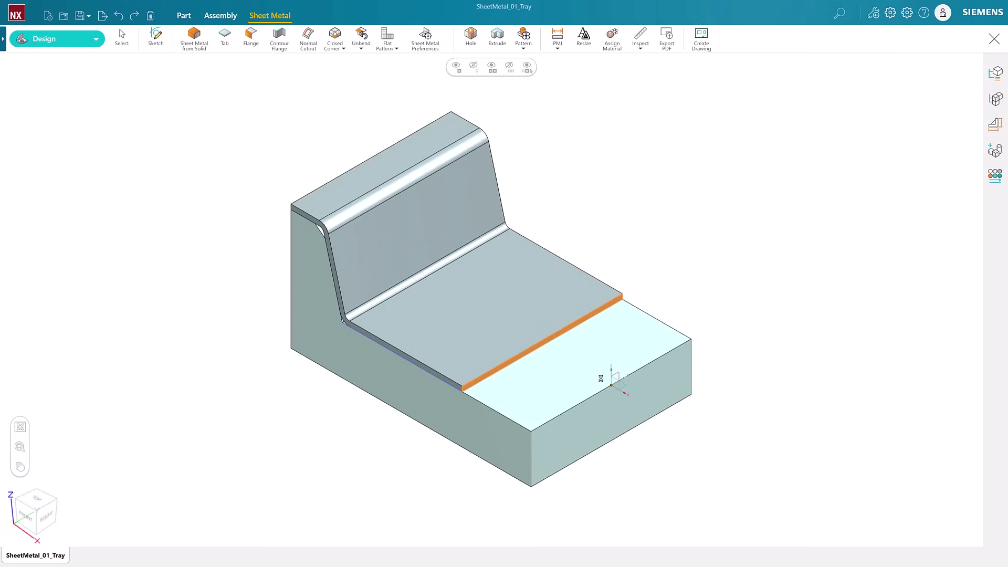
{"action": "left_click", "coordinate": [603, 381]}
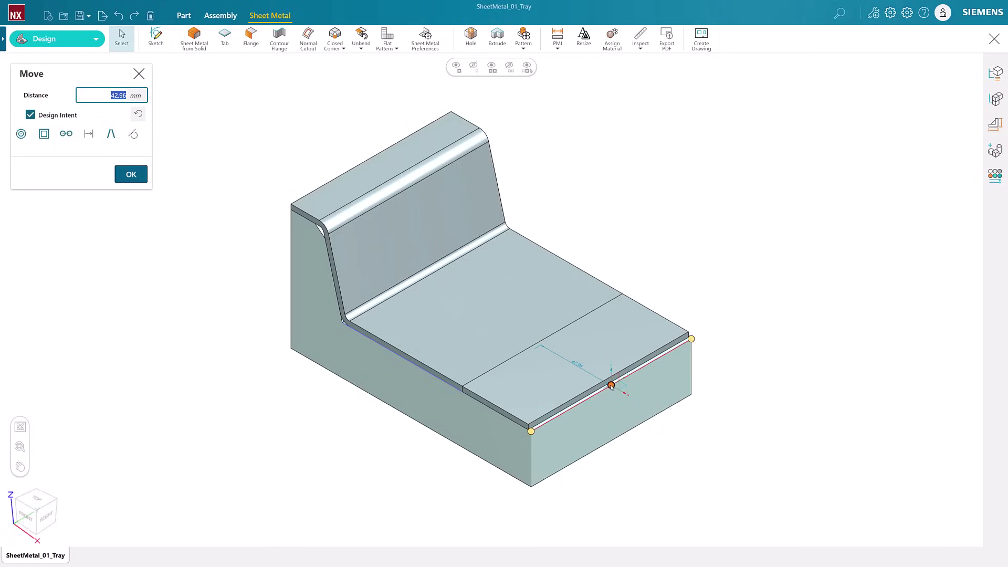
{"action": "key", "text": "Escape"}
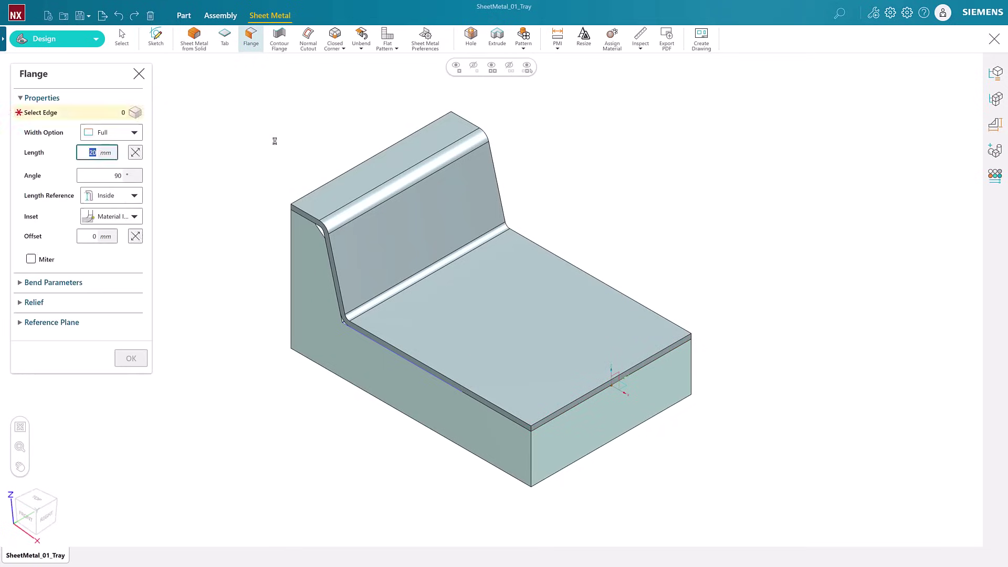
Flange both long floor edges with material outside and round bend relief
{"action": "left_click", "coordinate": [600, 283]}
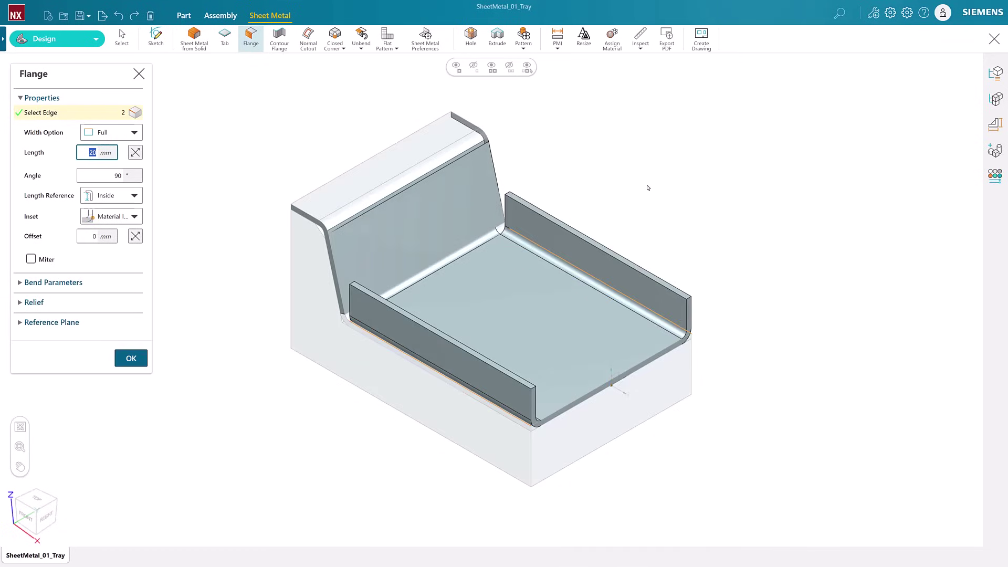
{"action": "left_click", "coordinate": [123, 216]}
{"action": "left_click", "coordinate": [120, 249]}
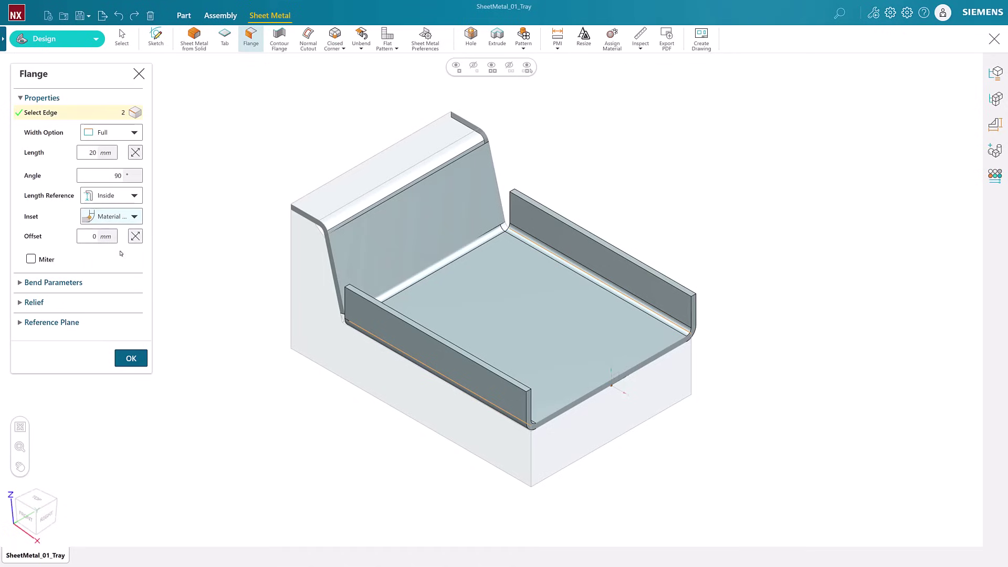
{"action": "left_click", "coordinate": [48, 304]}
{"action": "left_click", "coordinate": [110, 318]}
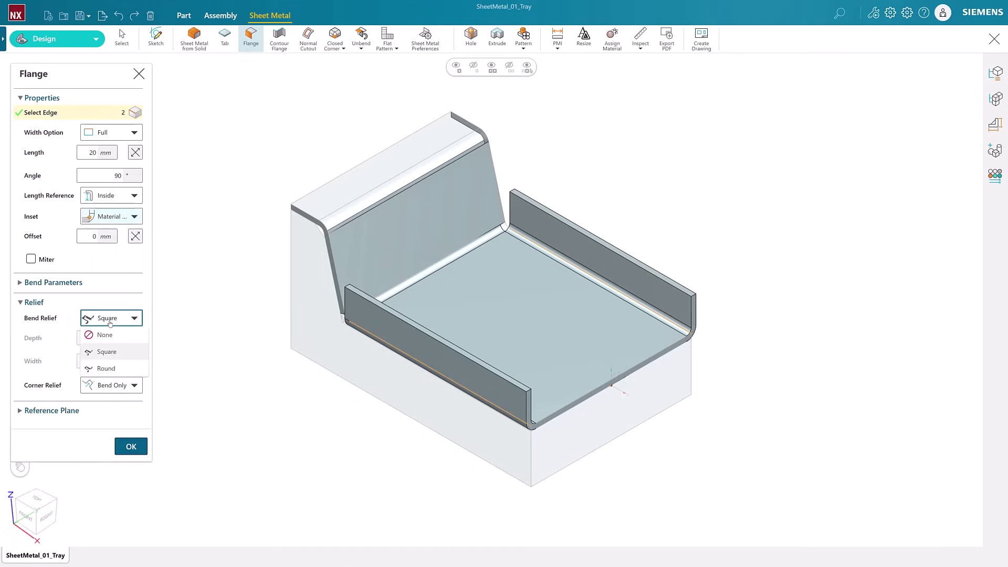
{"action": "left_click", "coordinate": [110, 368]}
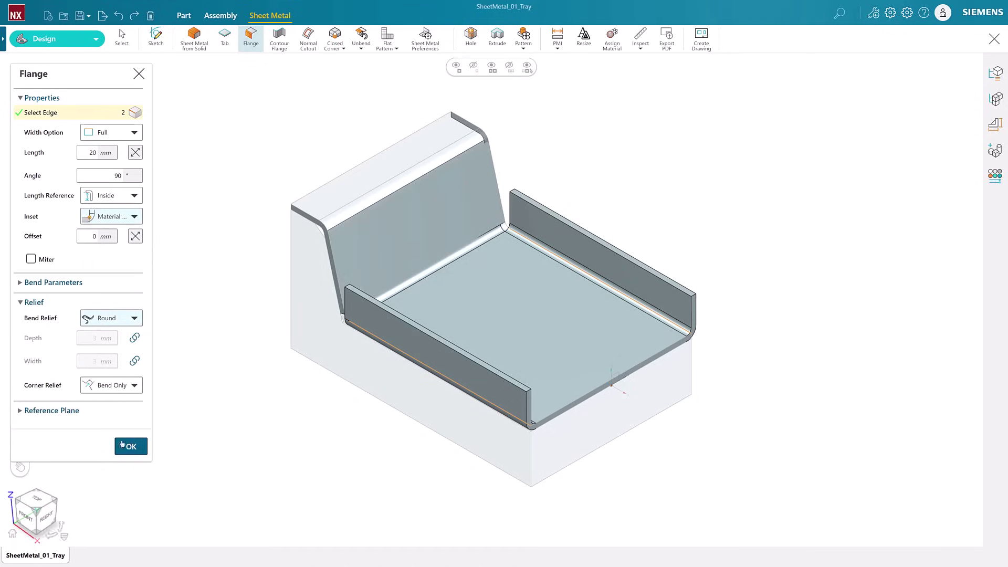
{"action": "left_click", "coordinate": [135, 454]}
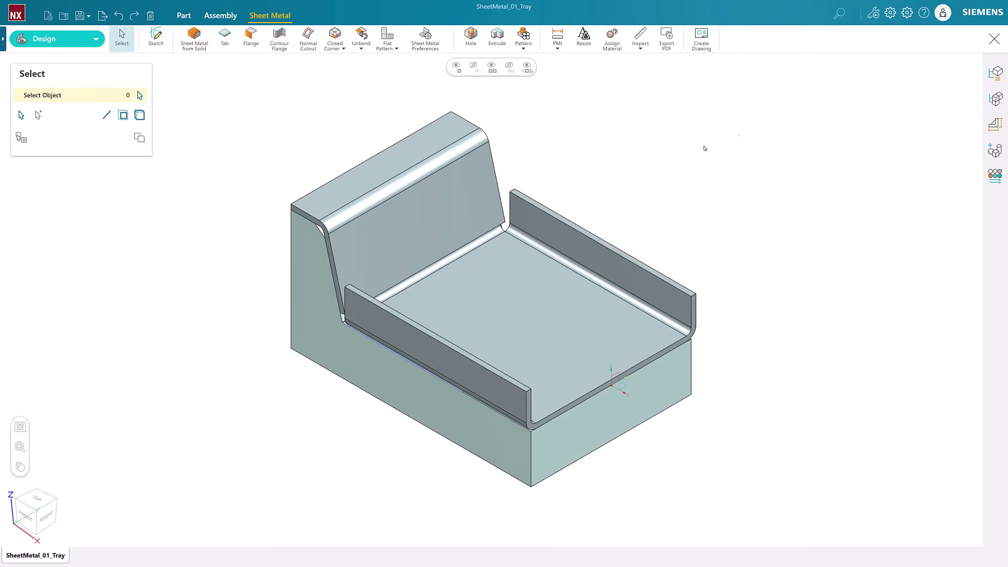
Unhide the 'Cutout' sketch in the Part Navigator, then start a Normal Cutout
{"action": "left_click", "coordinate": [996, 73]}
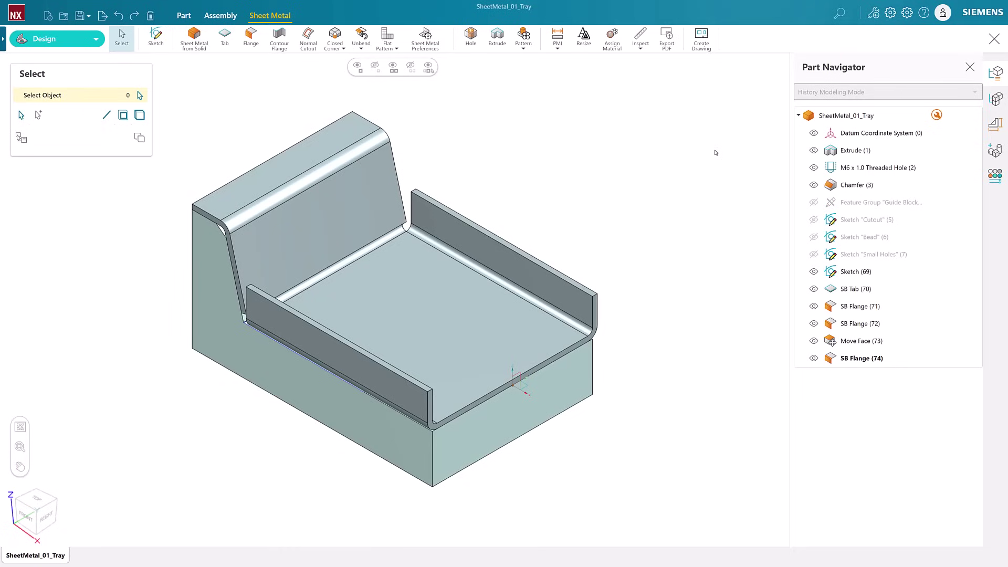
{"action": "left_click", "coordinate": [813, 220]}
{"action": "left_click", "coordinate": [969, 67]}
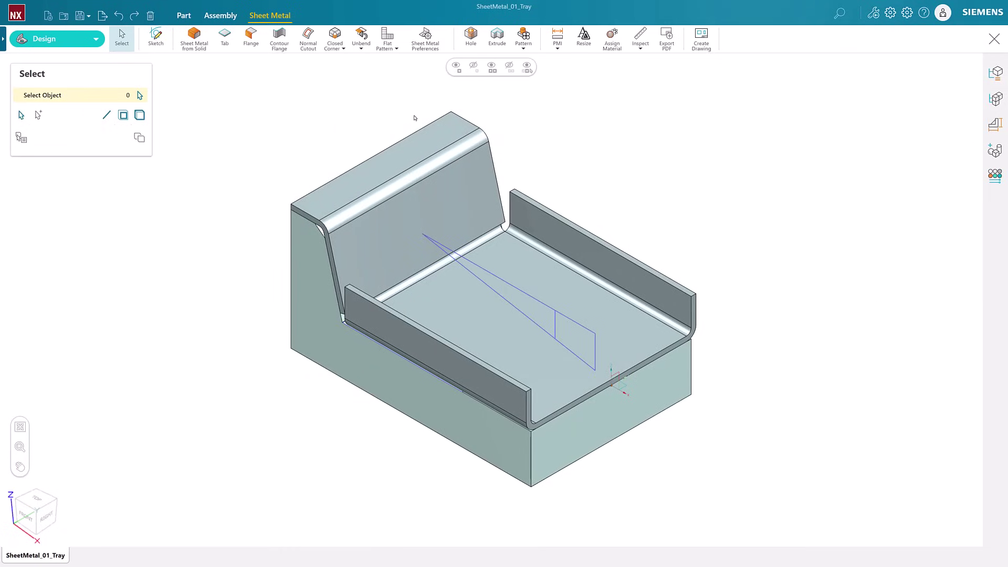
{"action": "left_click", "coordinate": [313, 45]}
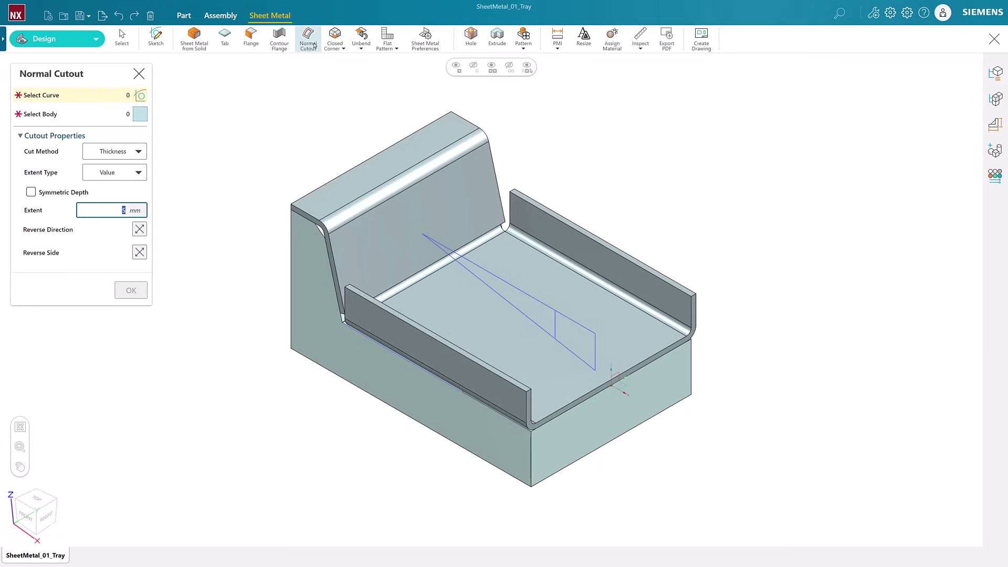
Cut the triangular and four-sided sketch regions through the thickness with a symmetric value extent
{"action": "left_click", "coordinate": [546, 317]}
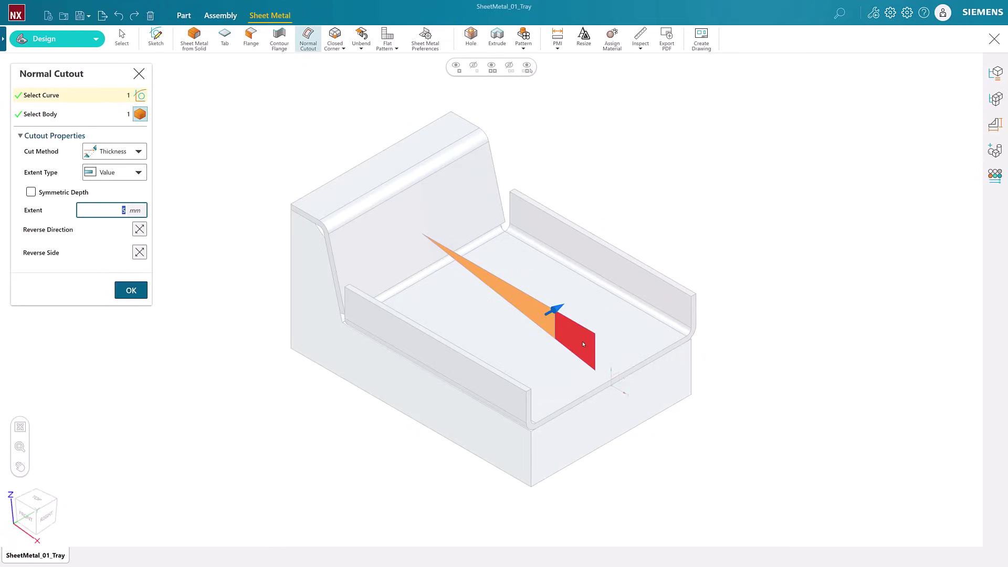
{"action": "left_click", "coordinate": [583, 344]}
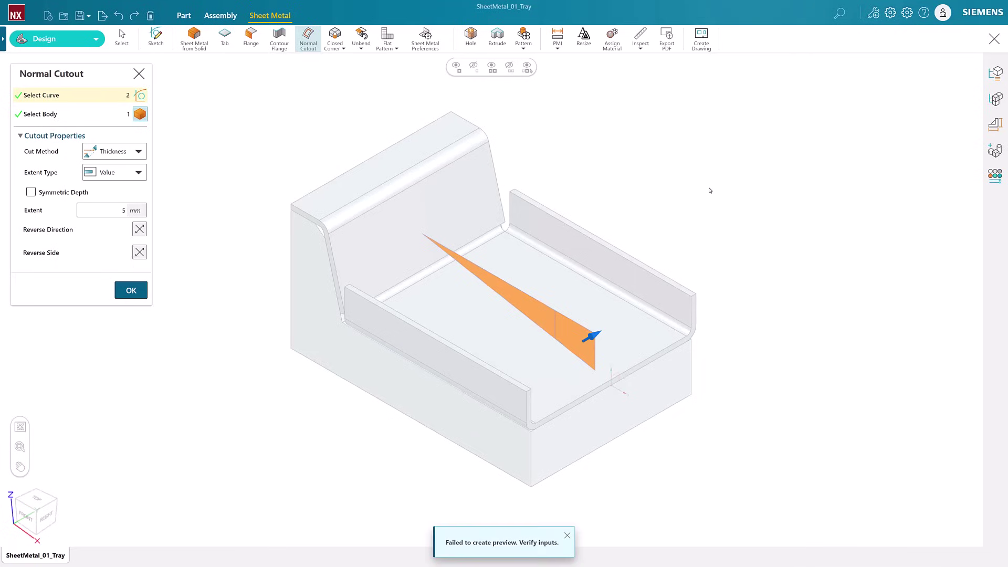
{"action": "left_click", "coordinate": [138, 152]}
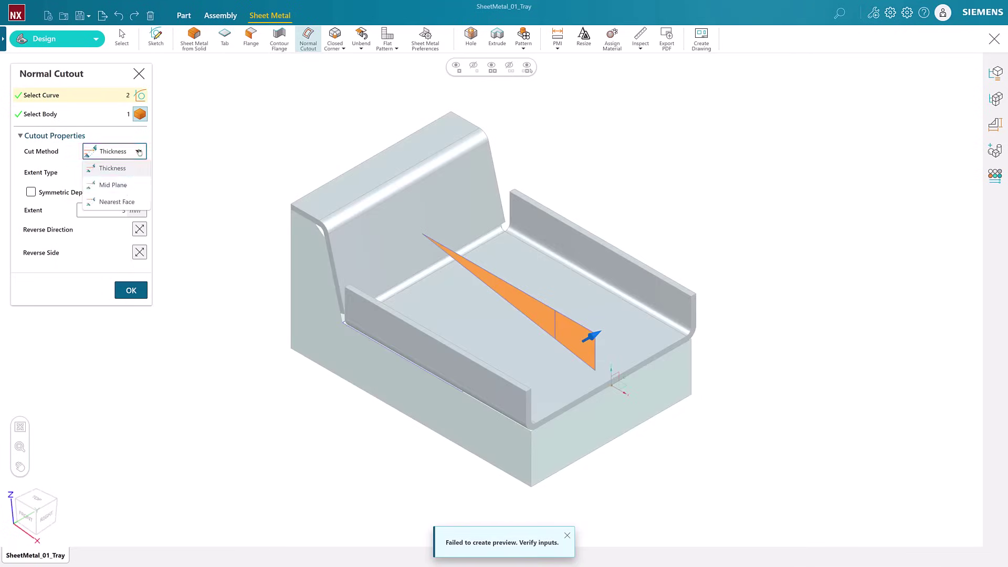
{"action": "left_click", "coordinate": [118, 166]}
{"action": "left_click", "coordinate": [110, 187]}
{"action": "left_click", "coordinate": [30, 193]}
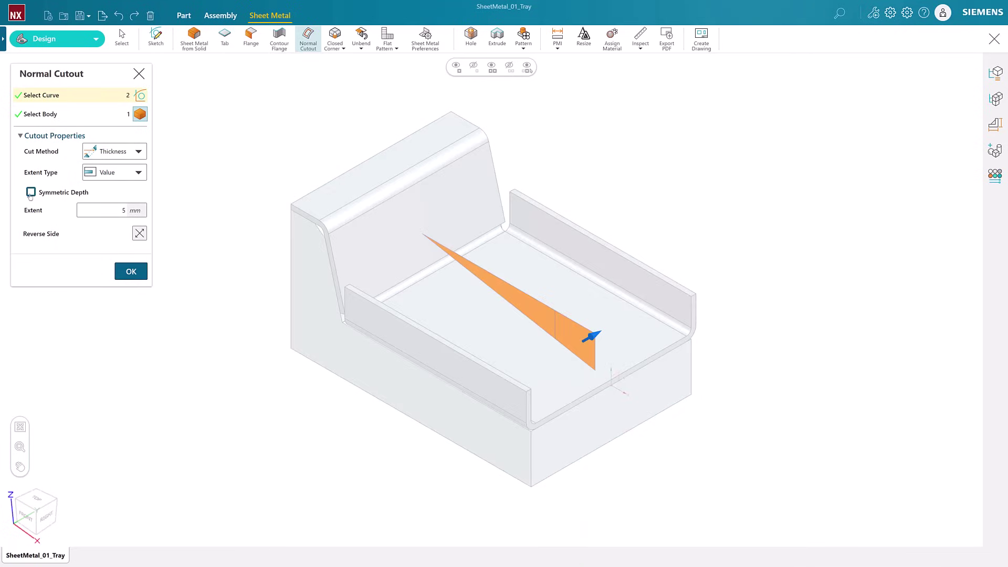
{"action": "left_click", "coordinate": [120, 211]}
{"action": "type", "text": "150"}
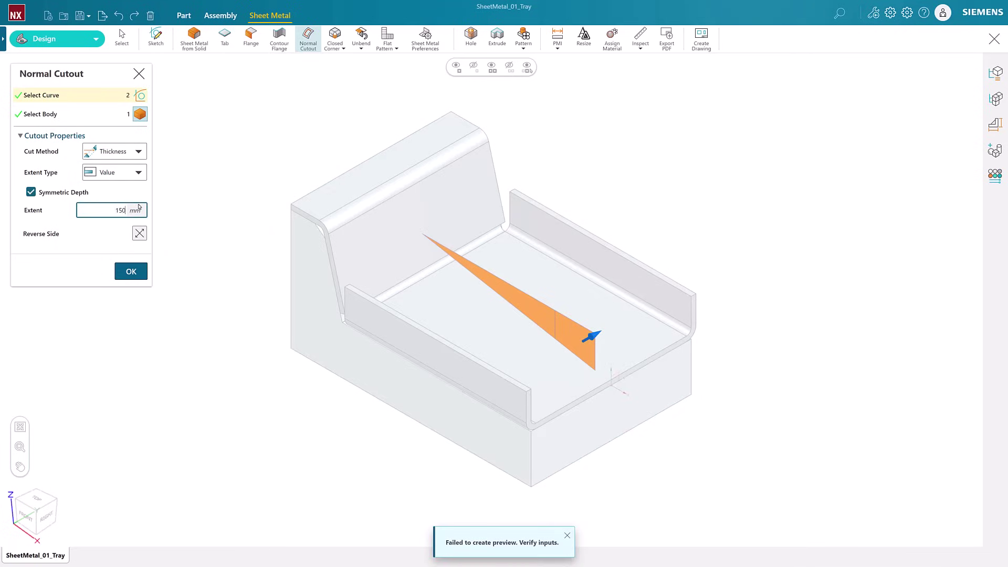
{"action": "key", "text": "Tab"}
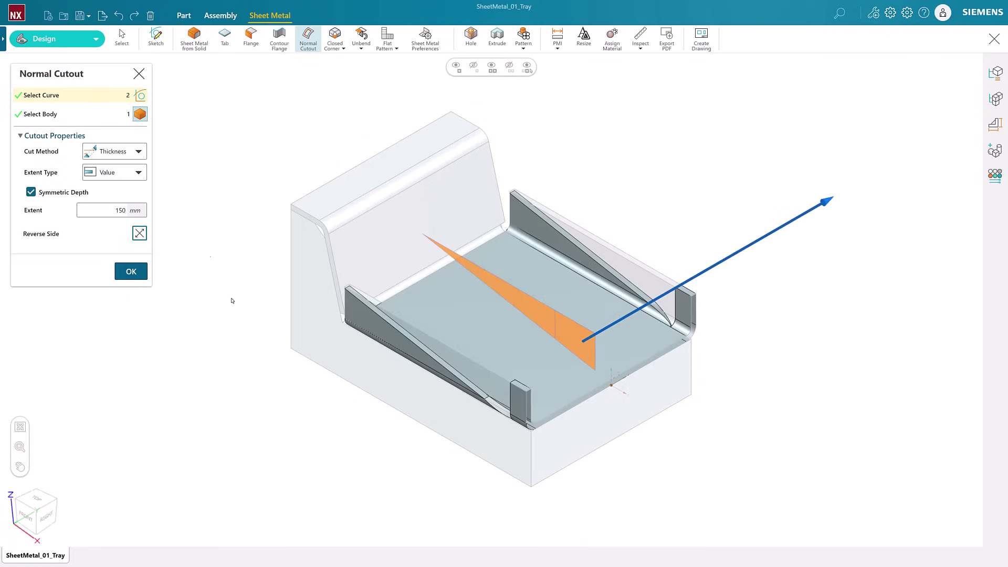
{"action": "left_click", "coordinate": [132, 271]}
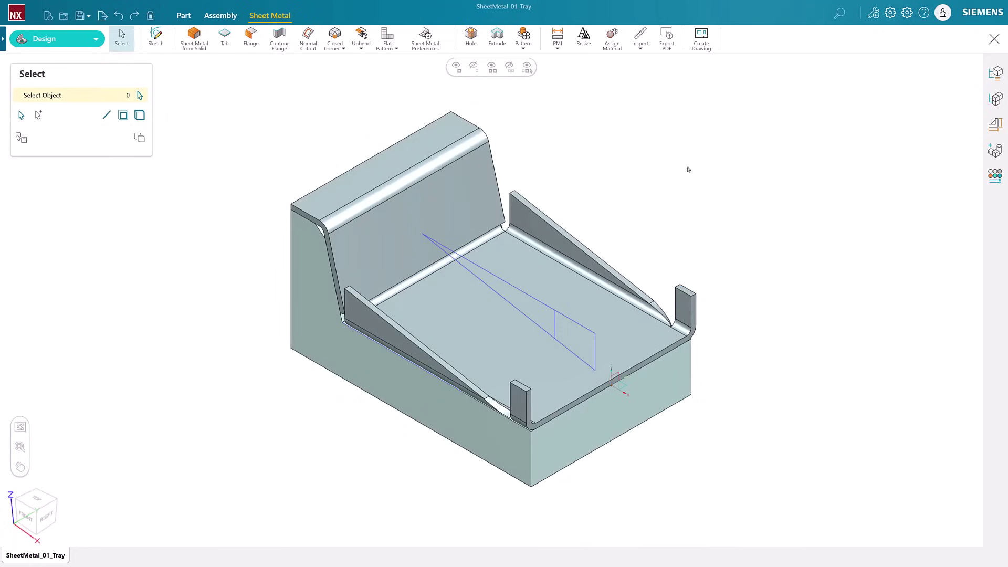
{"action": "key", "text": "ctrl+m"}
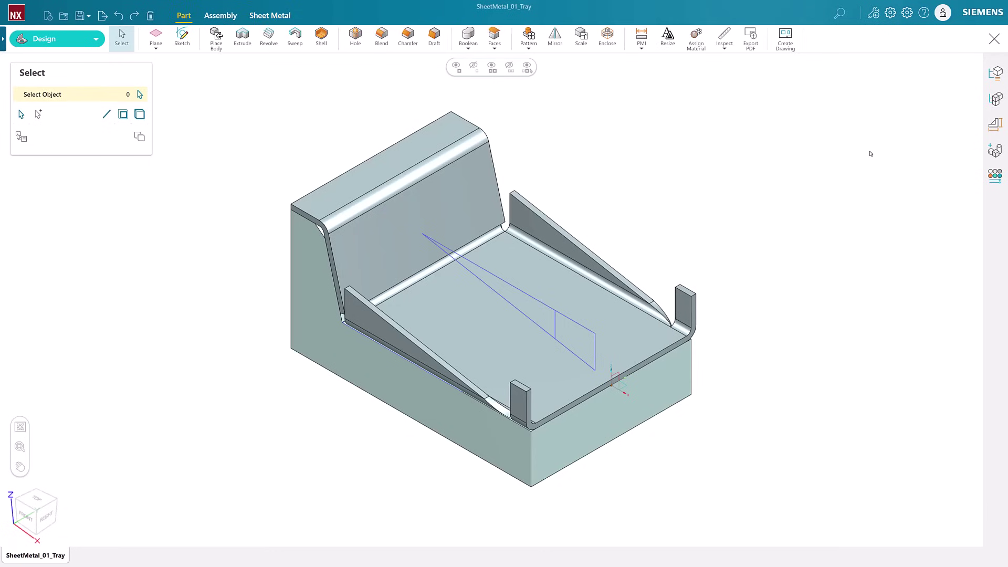
Hide the 'Cutout' sketch in the Part Navigator, then launch Hole with H
{"action": "left_click", "coordinate": [995, 73]}
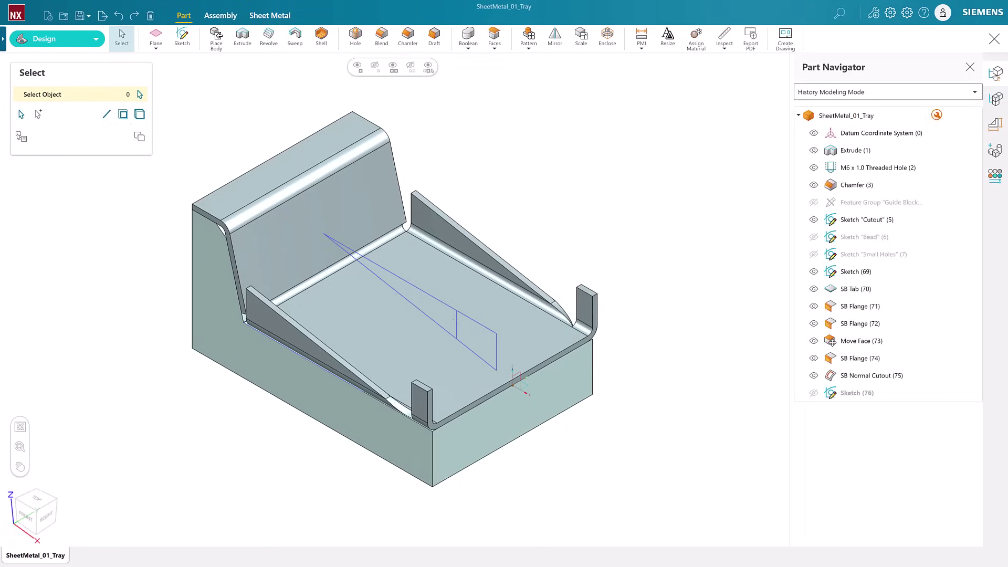
{"action": "left_click", "coordinate": [814, 219]}
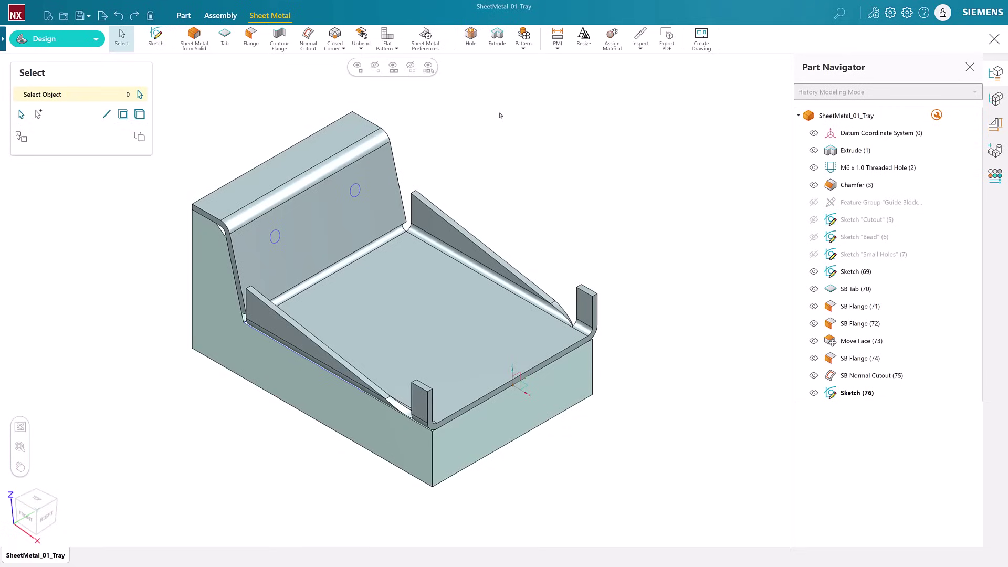
{"action": "key", "text": "h"}
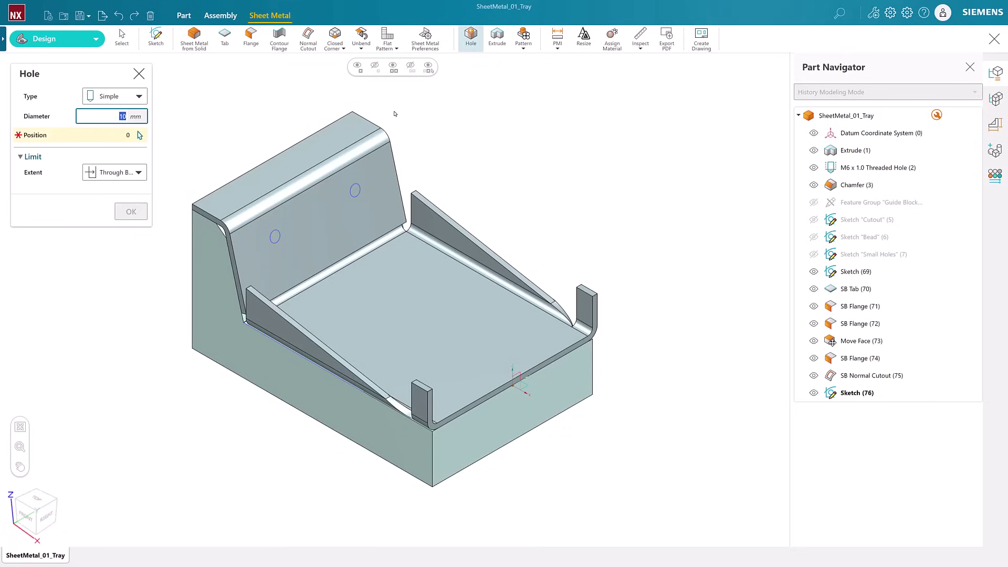
Cut 5 mm simple through holes at both circle centres on the back wall
{"action": "left_click", "coordinate": [114, 96]}
{"action": "left_click", "coordinate": [122, 116]}
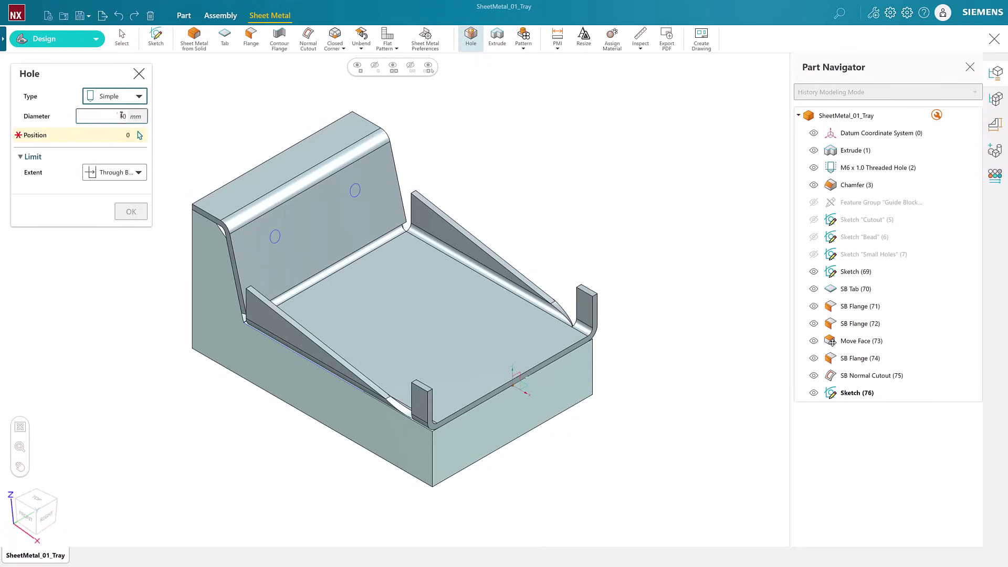
{"action": "double_click", "coordinate": [122, 116]}
{"action": "type", "text": "5"}
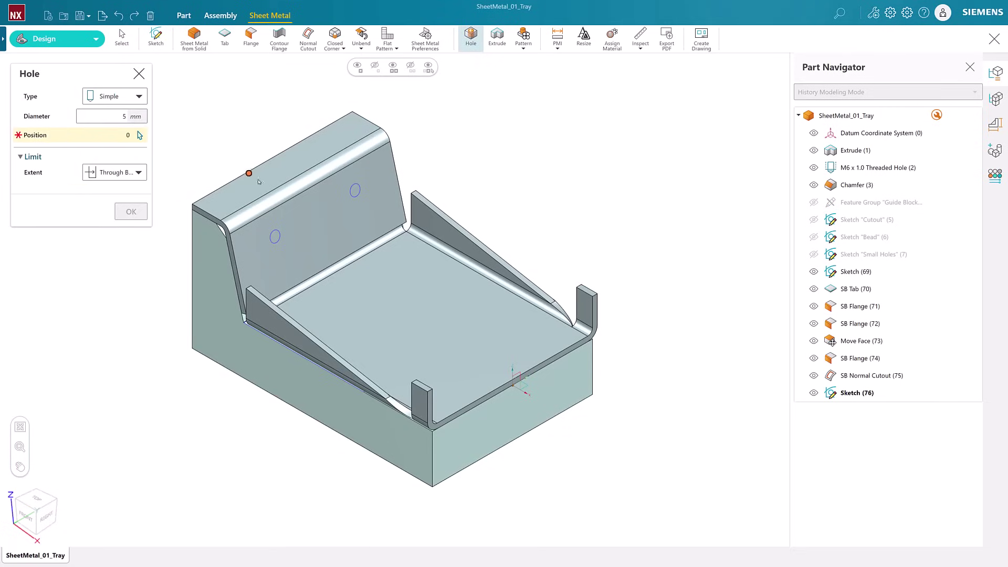
{"action": "left_click", "coordinate": [275, 236]}
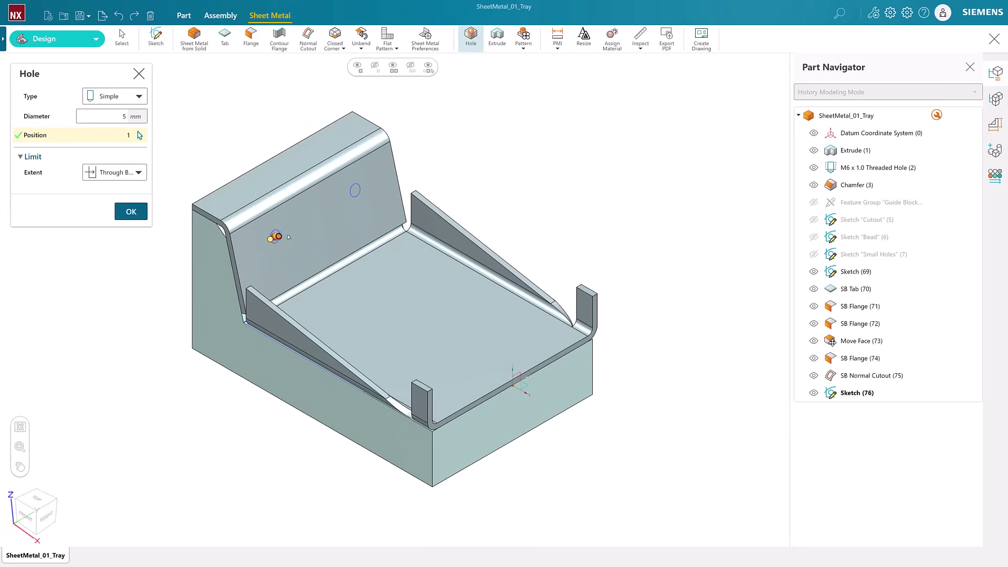
{"action": "left_click", "coordinate": [355, 189]}
{"action": "left_click", "coordinate": [115, 171]}
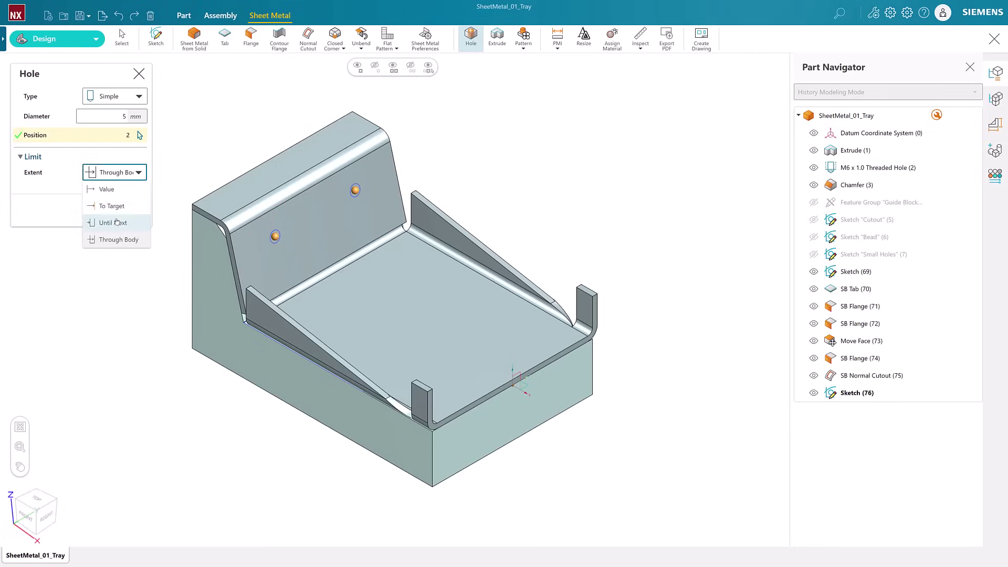
{"action": "left_click", "coordinate": [118, 239]}
{"action": "left_click", "coordinate": [128, 210]}
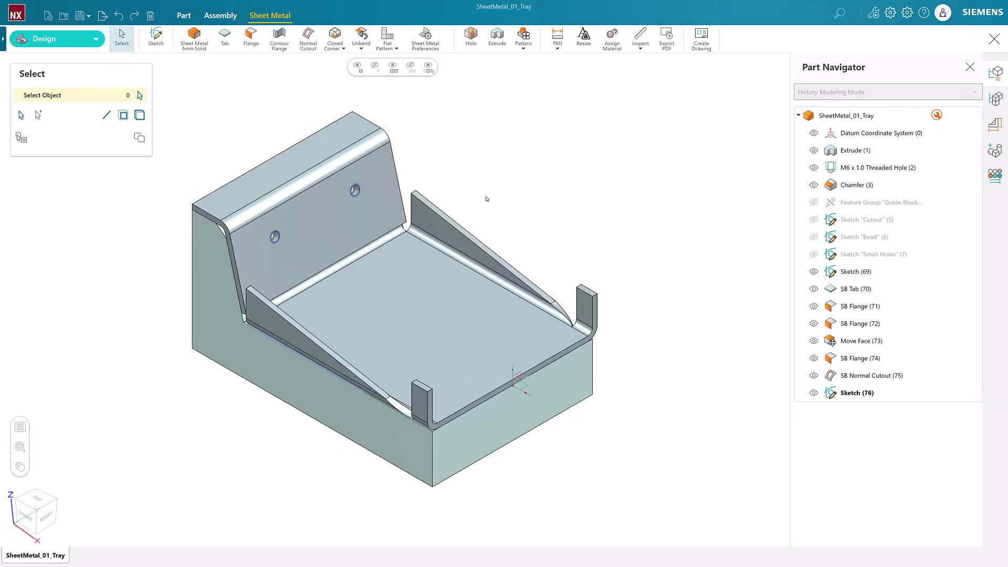
Hide the solid base block via QuickPick, leaving the flanged tray, and view it from the front
{"action": "left_click", "coordinate": [307, 401]}
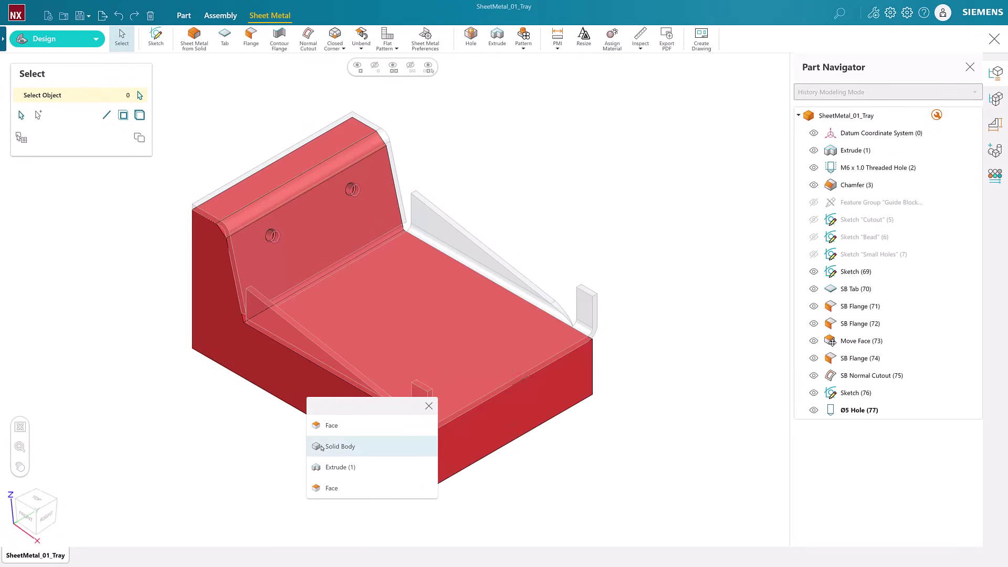
{"action": "left_click", "coordinate": [320, 445]}
{"action": "key", "text": "ctrl+b"}
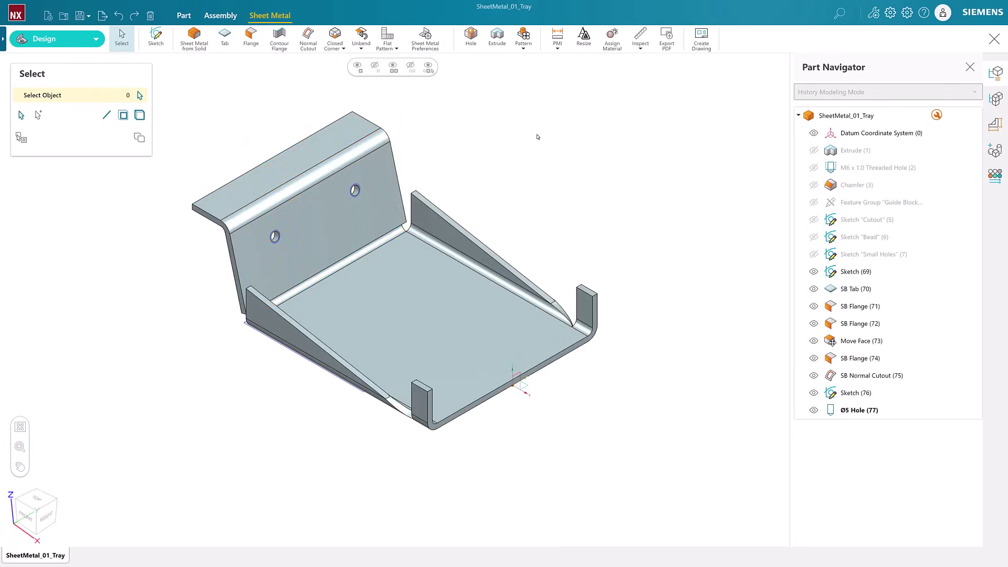
{"action": "left_click", "coordinate": [970, 66]}
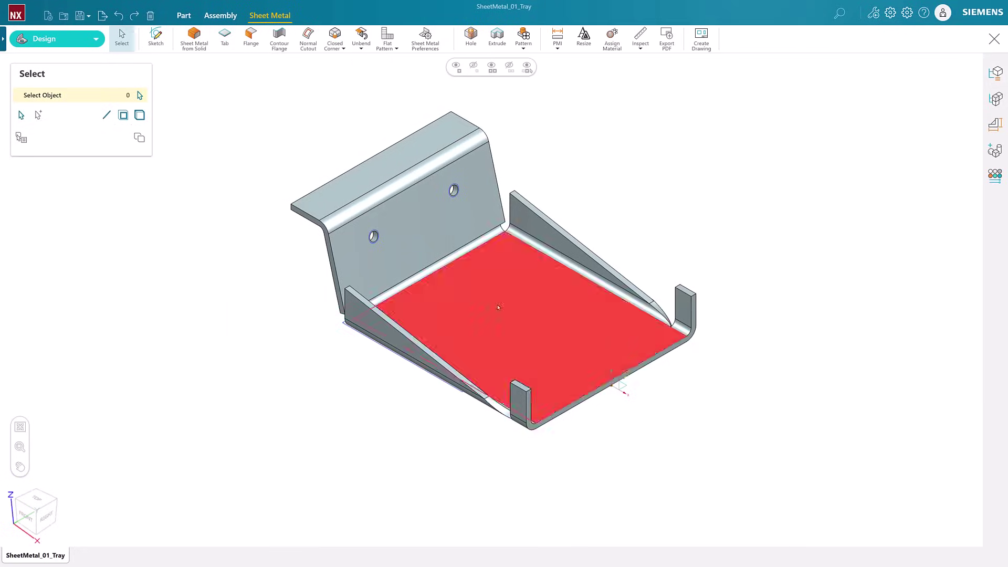
{"action": "mouse_move", "coordinate": [495, 306]}
{"action": "middle_mouse_down"}
{"action": "mouse_move", "coordinate": [561, 290]}
{"action": "mouse_move", "coordinate": [496, 360]}
{"action": "middle_mouse_up"}
{"action": "scroll", "coordinate": [516, 227], "scroll_direction": "up", "scroll_amount": 2}
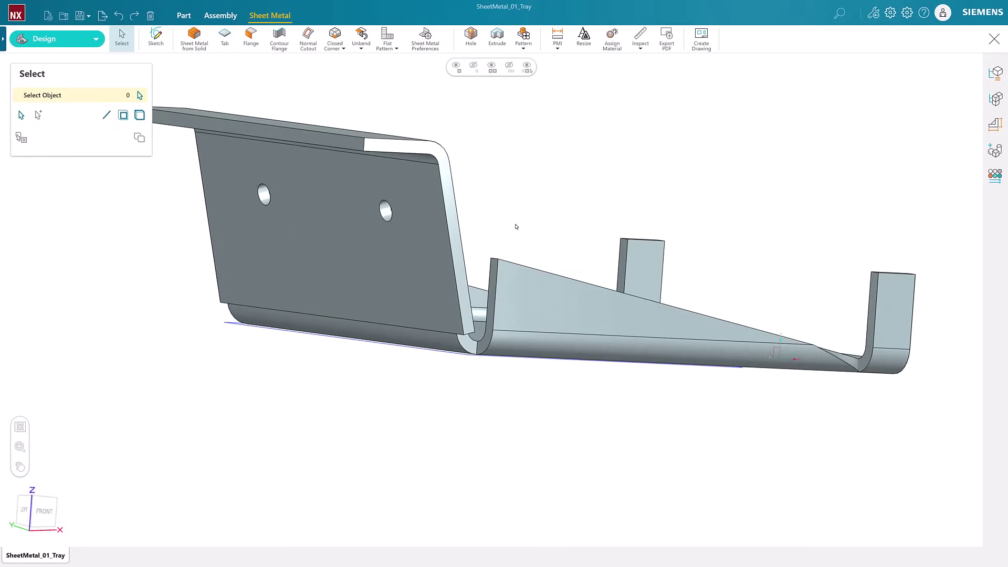
Start a Closed Corner feature with Closed treatment and Side 1 overlap
{"action": "left_click", "coordinate": [335, 43]}
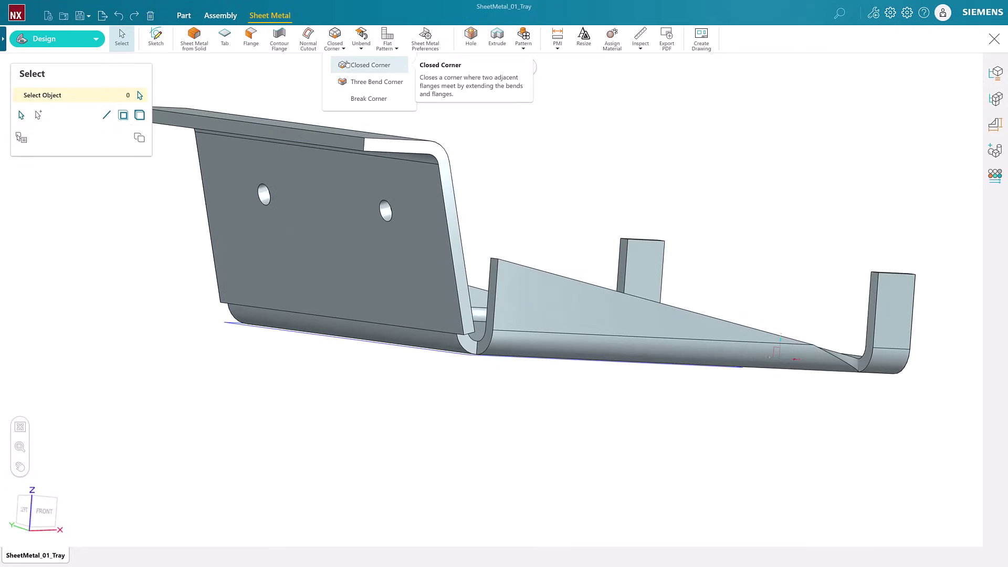
{"action": "left_click", "coordinate": [366, 65]}
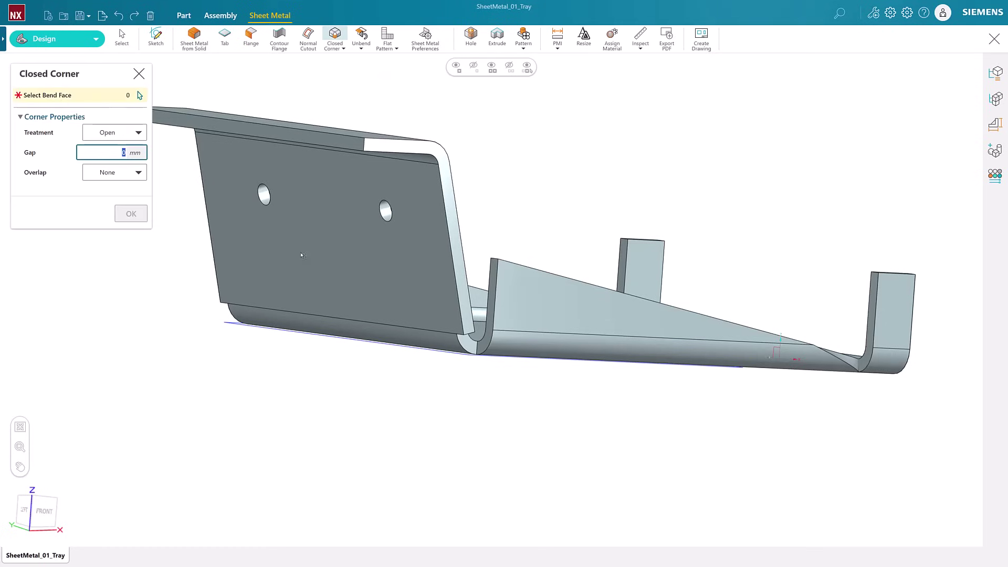
{"action": "left_click", "coordinate": [114, 133]}
{"action": "left_click", "coordinate": [111, 166]}
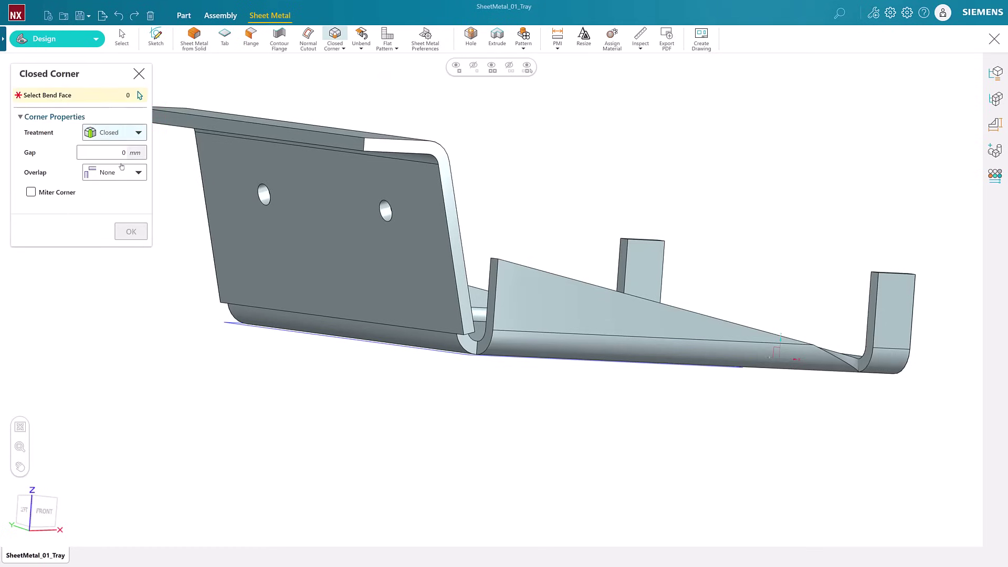
{"action": "type", "text": "1"}
{"action": "left_click", "coordinate": [139, 172]}
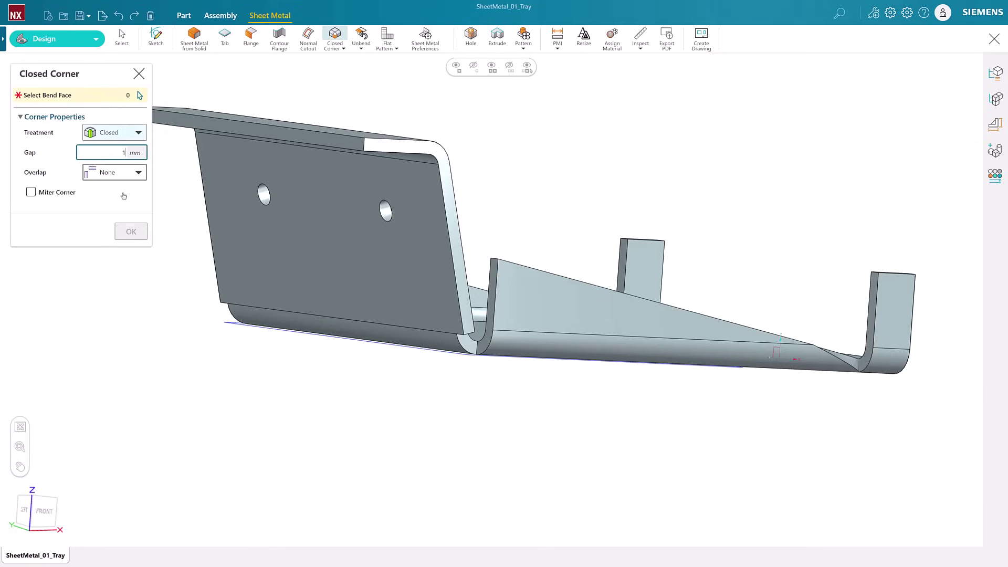
{"action": "left_click", "coordinate": [107, 206]}
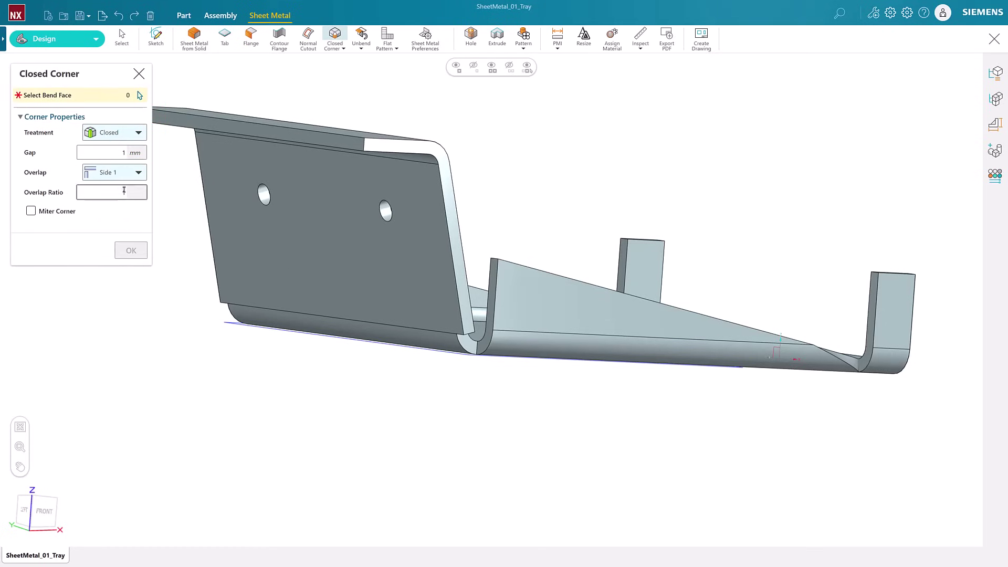
Select the three bend faces on both sides and apply the 1 mm closed corners
{"action": "left_click", "coordinate": [536, 349]}
{"action": "left_click", "coordinate": [433, 347]}
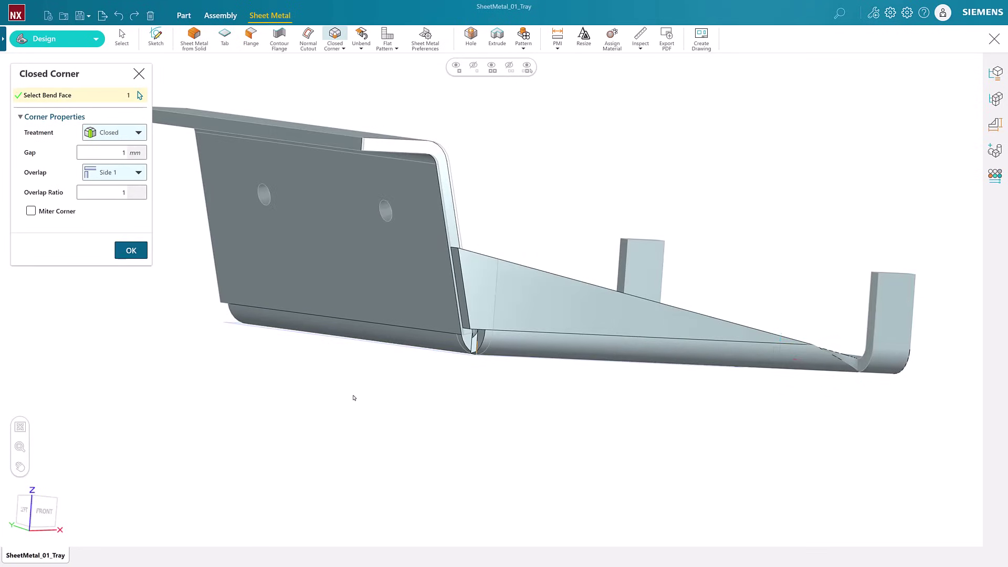
{"action": "middle_click_drag", "start_coordinate": [361, 347], "coordinate": [320, 334]}
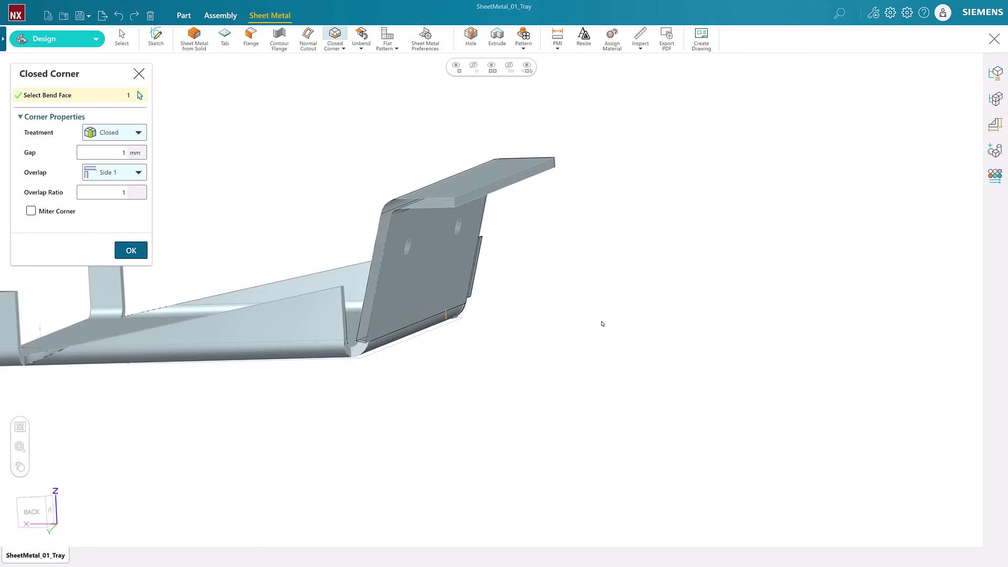
{"action": "left_click", "coordinate": [347, 356]}
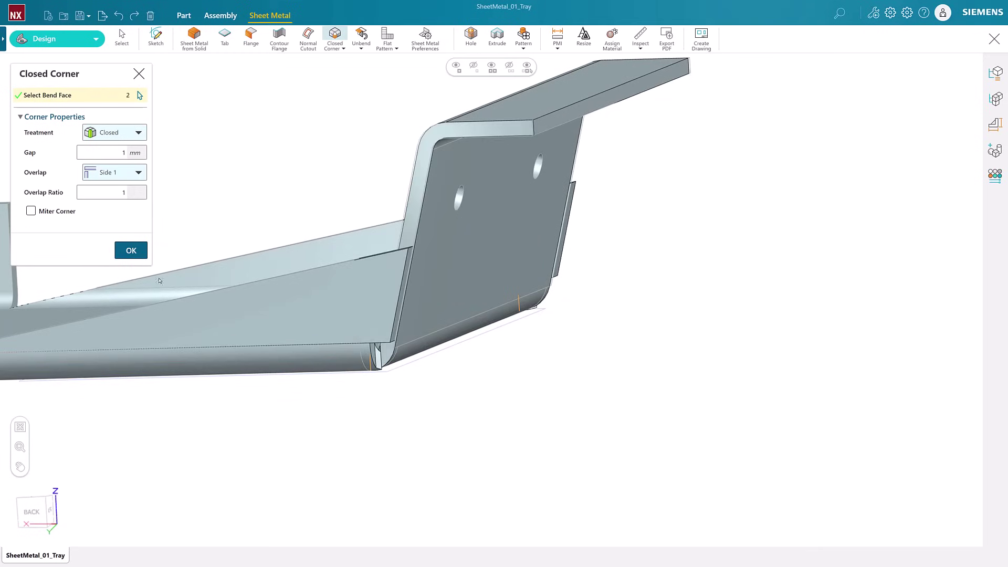
{"action": "middle_click", "coordinate": [318, 303]}
{"action": "mouse_move", "coordinate": [578, 360]}
{"action": "middle_mouse_down"}
{"action": "mouse_move", "coordinate": [380, 345]}
{"action": "mouse_move", "coordinate": [698, 205]}
{"action": "middle_mouse_up"}
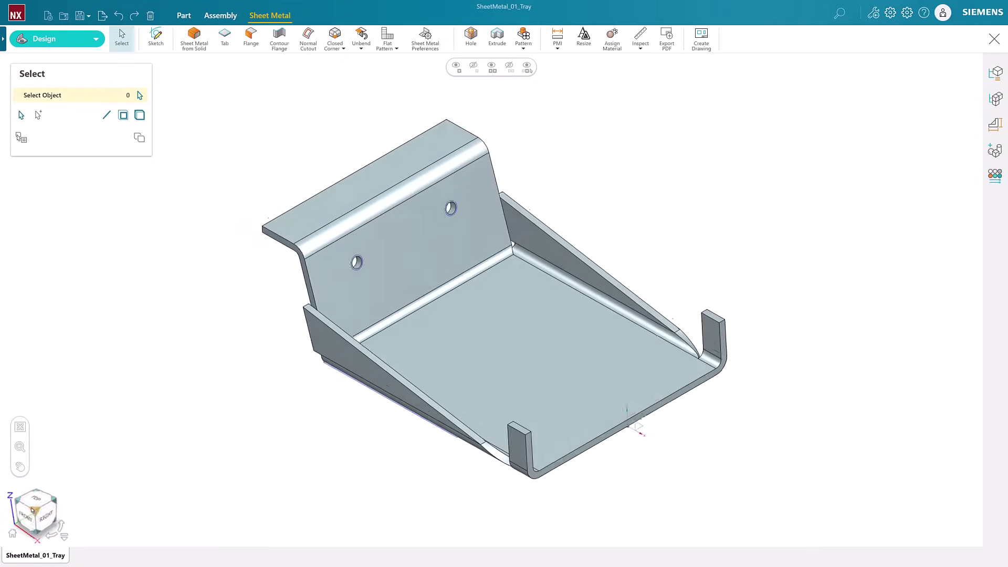